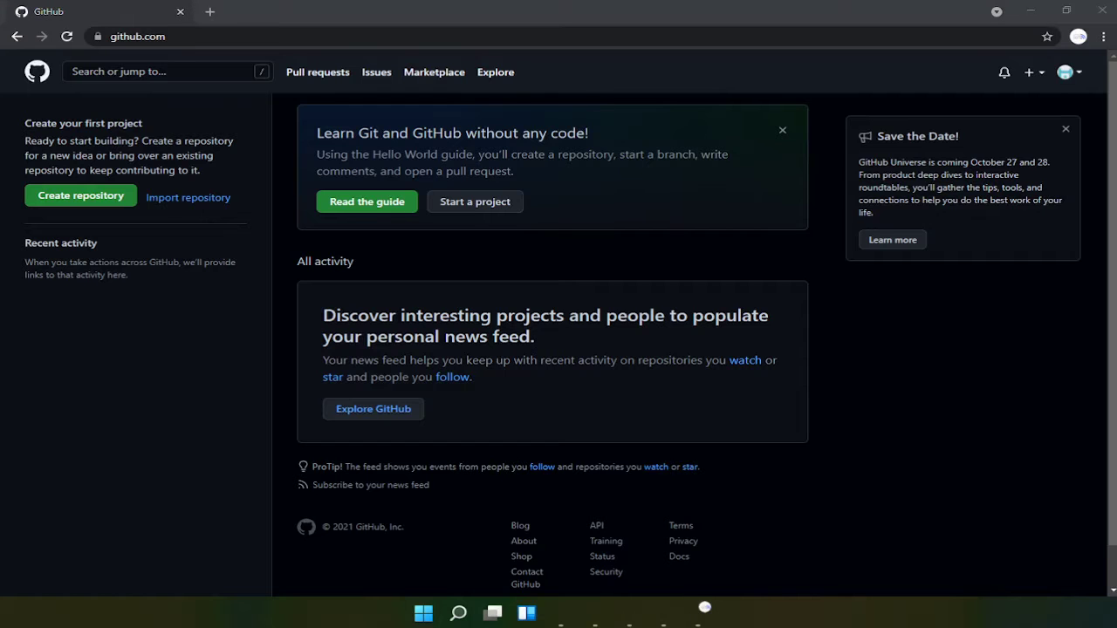
Switch to the finished example GitHub profile and examine its README, from the trophies and introduction down to the GitHub stats
key(alt+Tab)
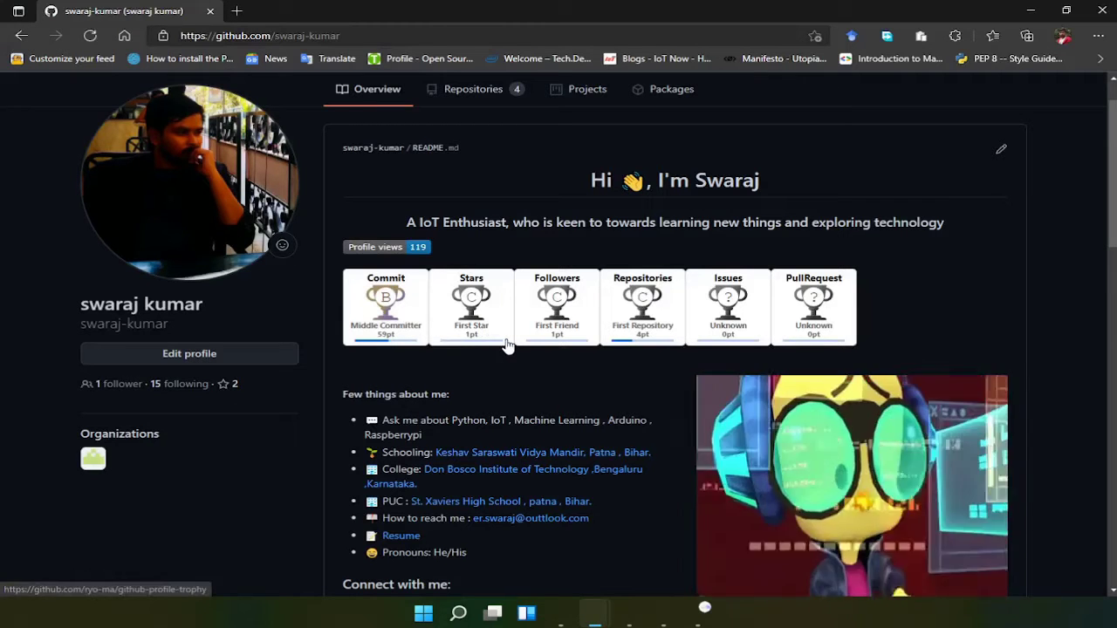
scroll(550, 397, down, 3)
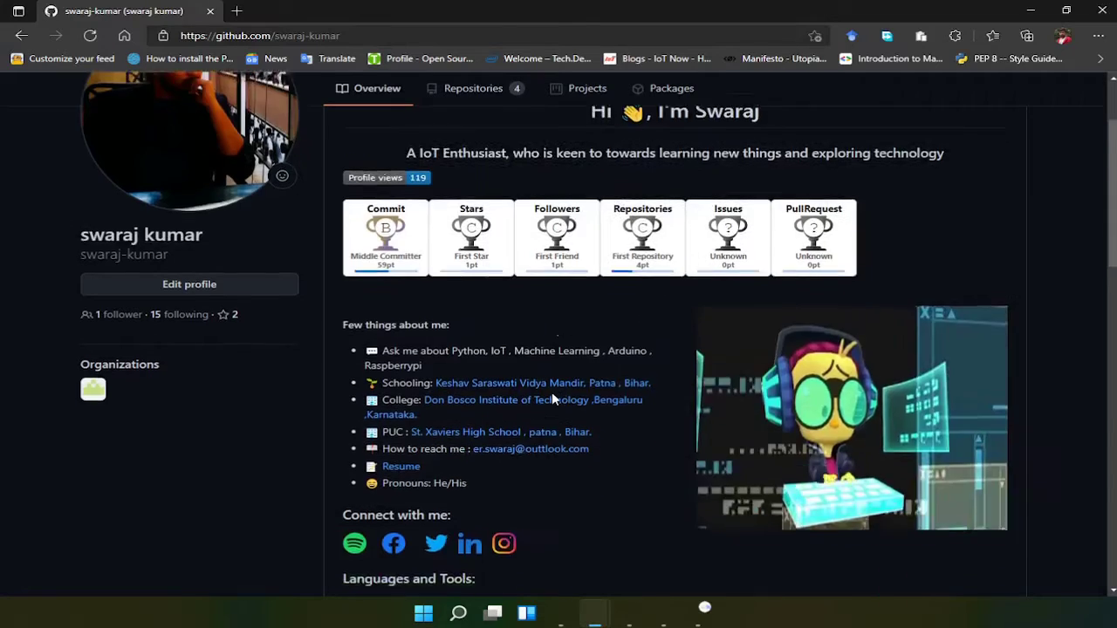
scroll(553, 399, down, 1)
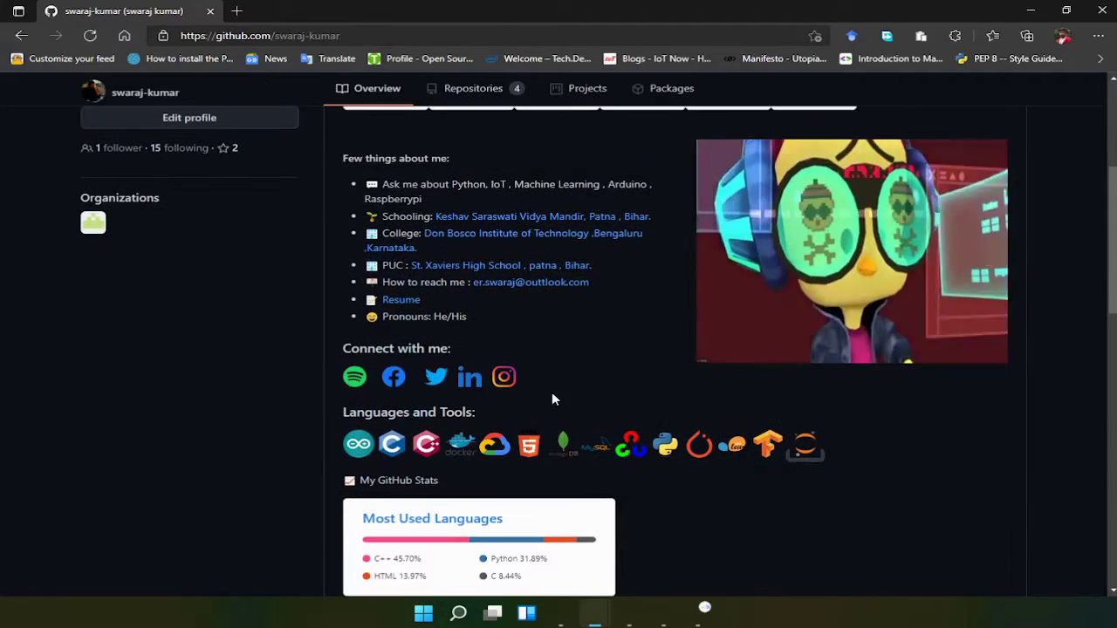
scroll(572, 394, down, 6)
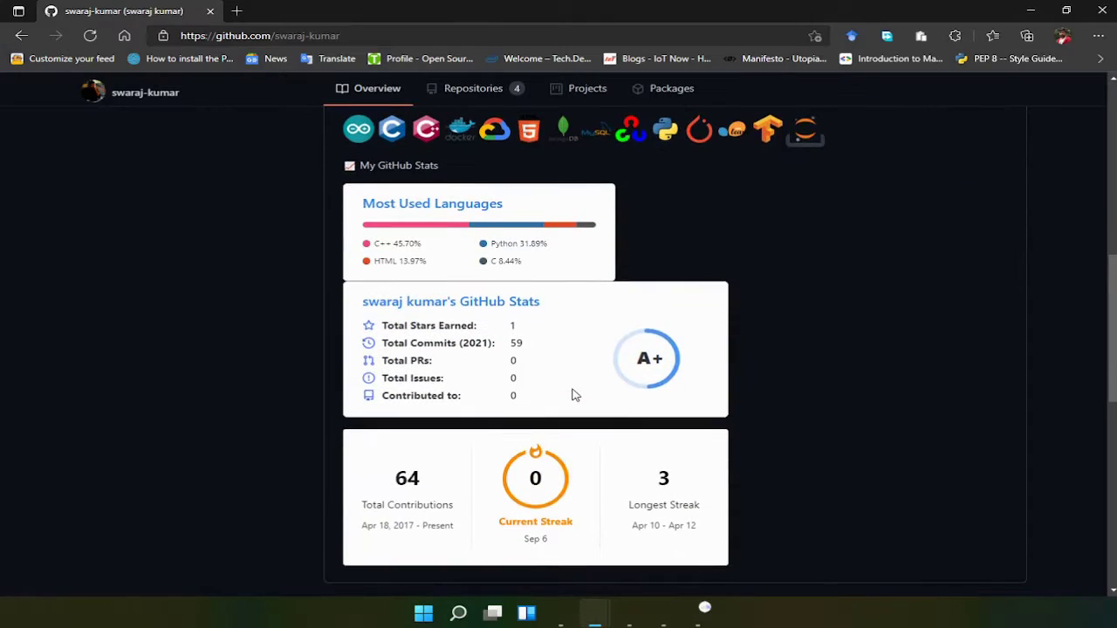
scroll(573, 396, up, 5)
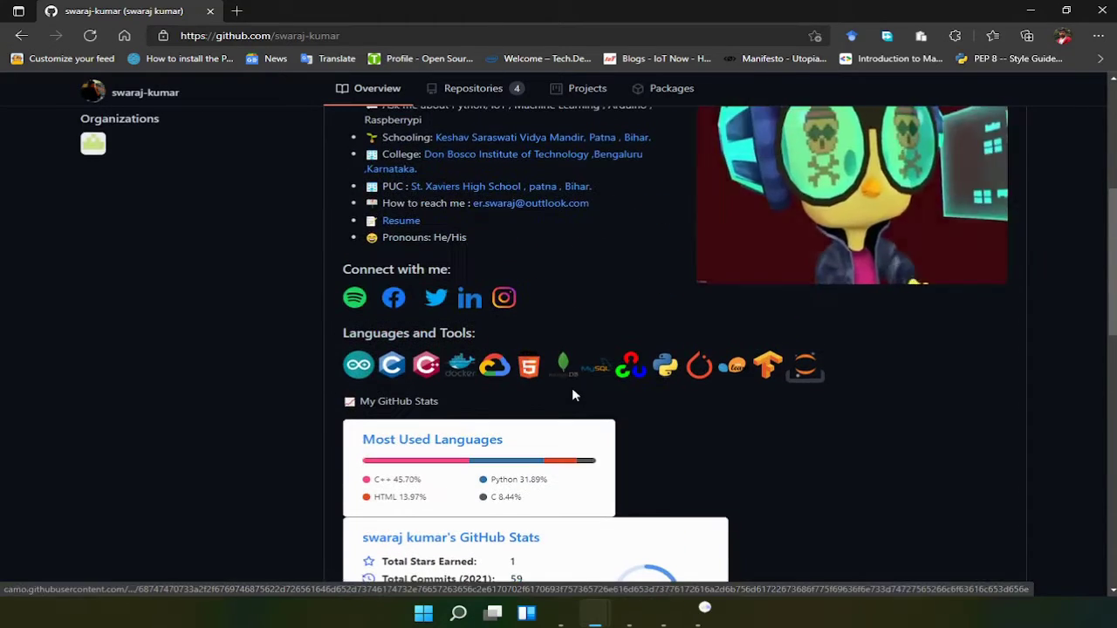
scroll(632, 382, up, 5)
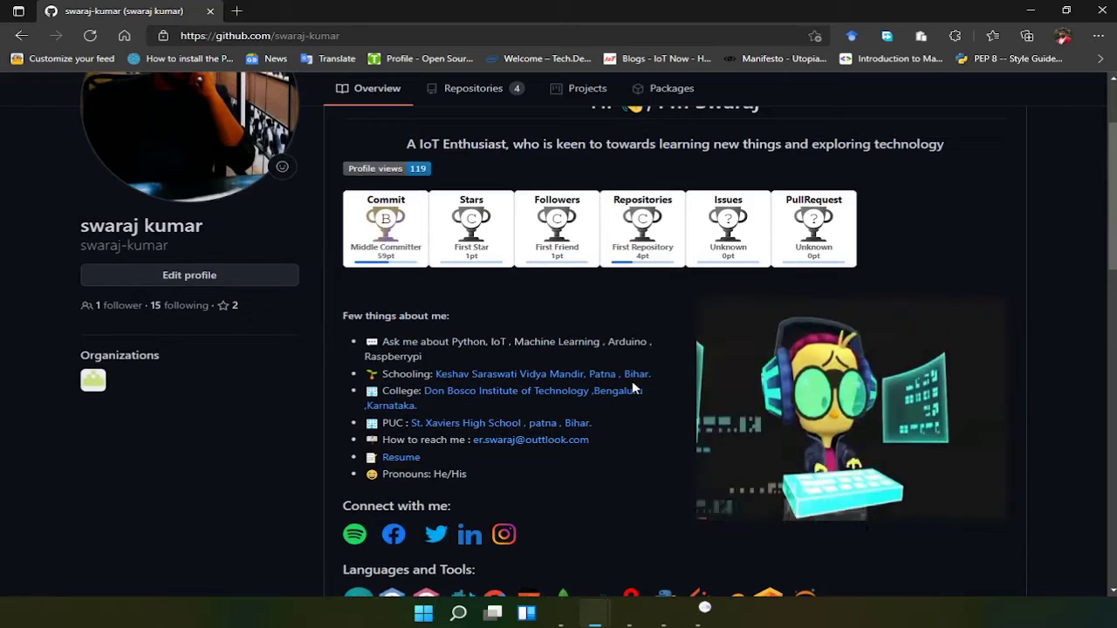
scroll(632, 382, up, 3)
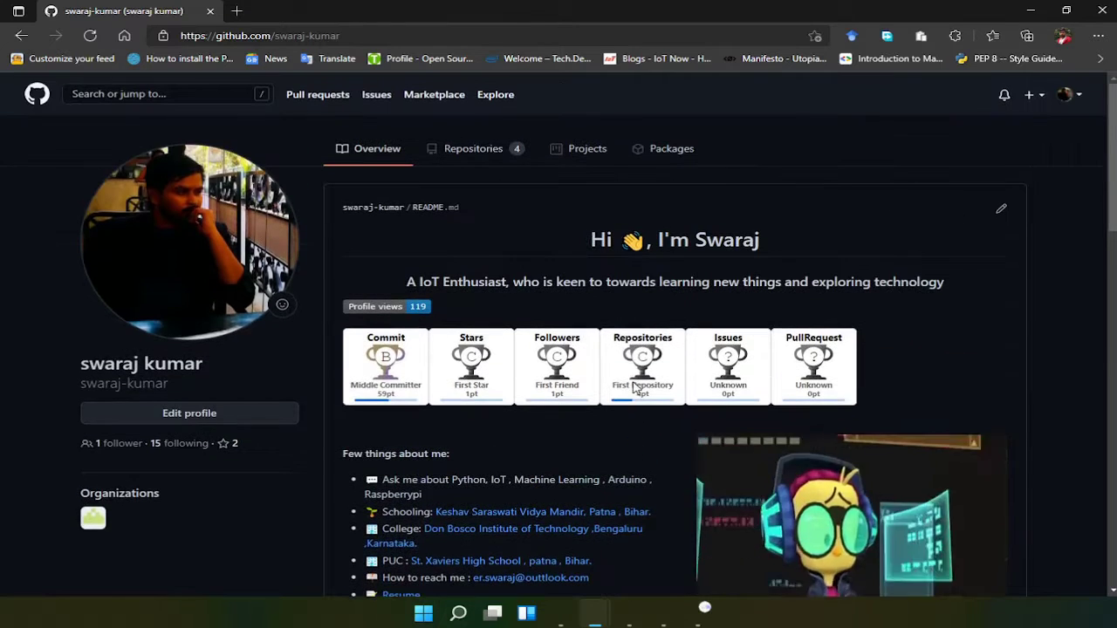
click(1030, 12)
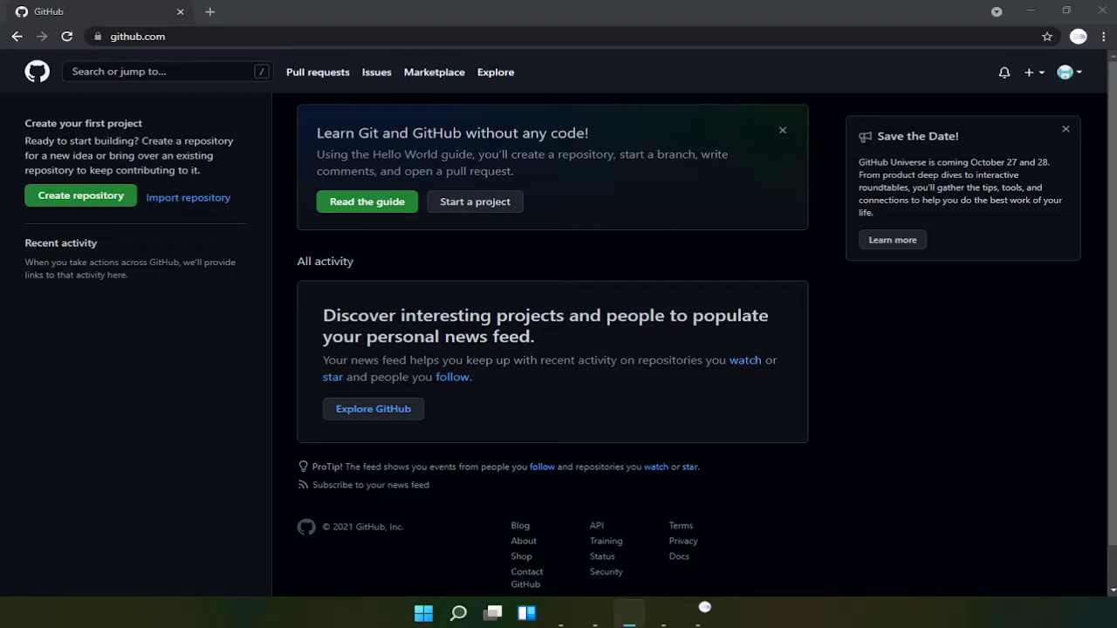
Open the signed-in account's own profile page and copy the username from its web address
click(1081, 77)
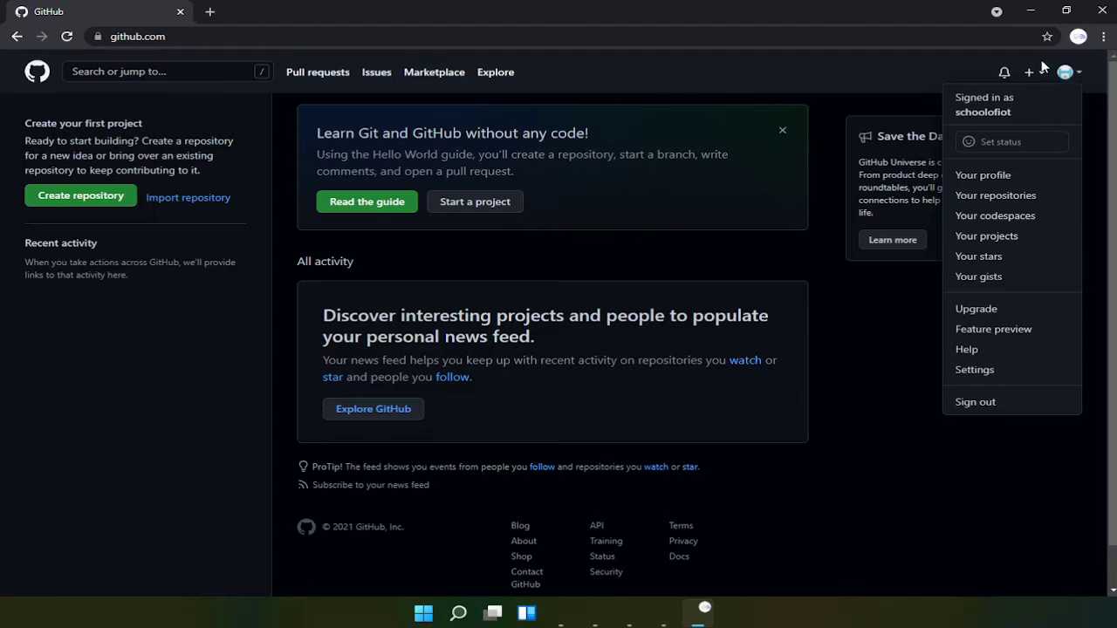
click(986, 175)
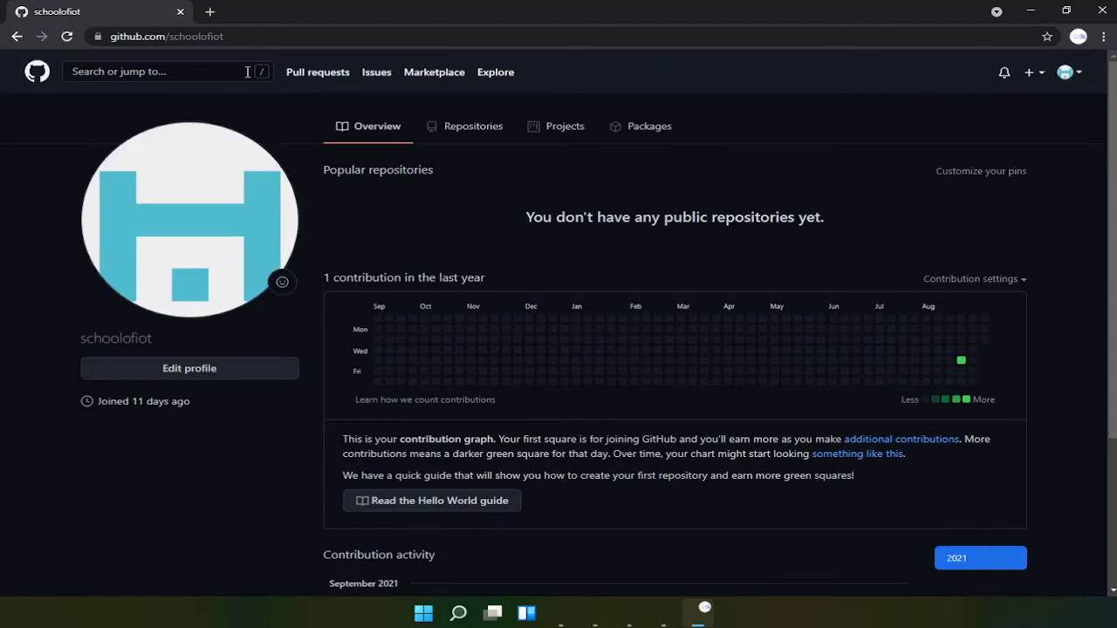
click(176, 36)
double_click(229, 38)
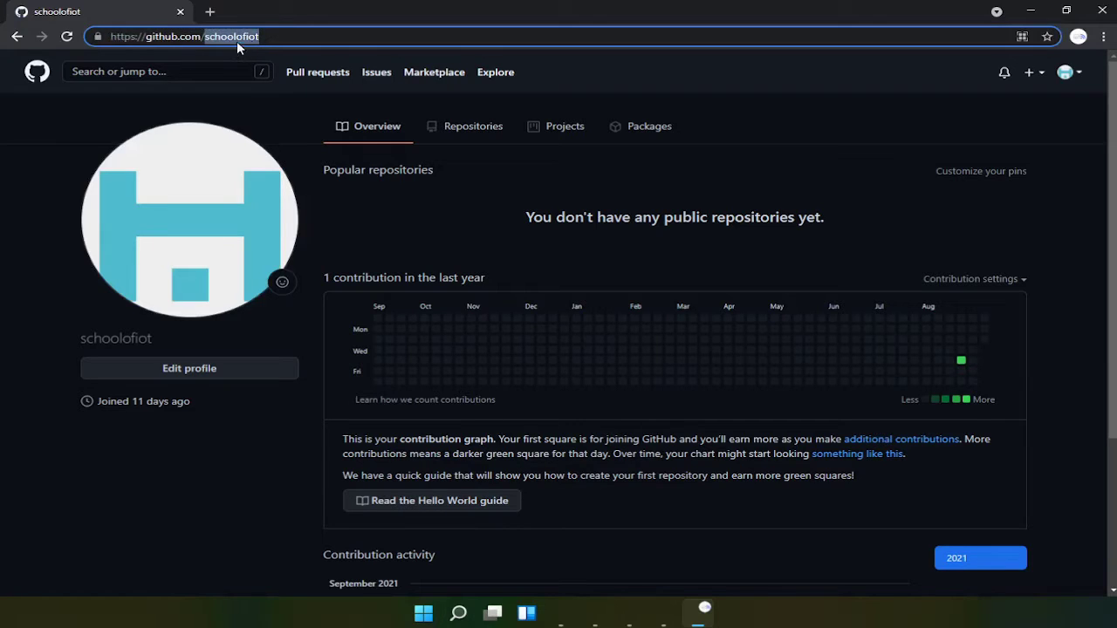
drag(260, 36, 207, 38)
key(ctrl+c)
Create a public repository named exactly like the account username, schoolofiot, and initialize it with a README file
click(39, 74)
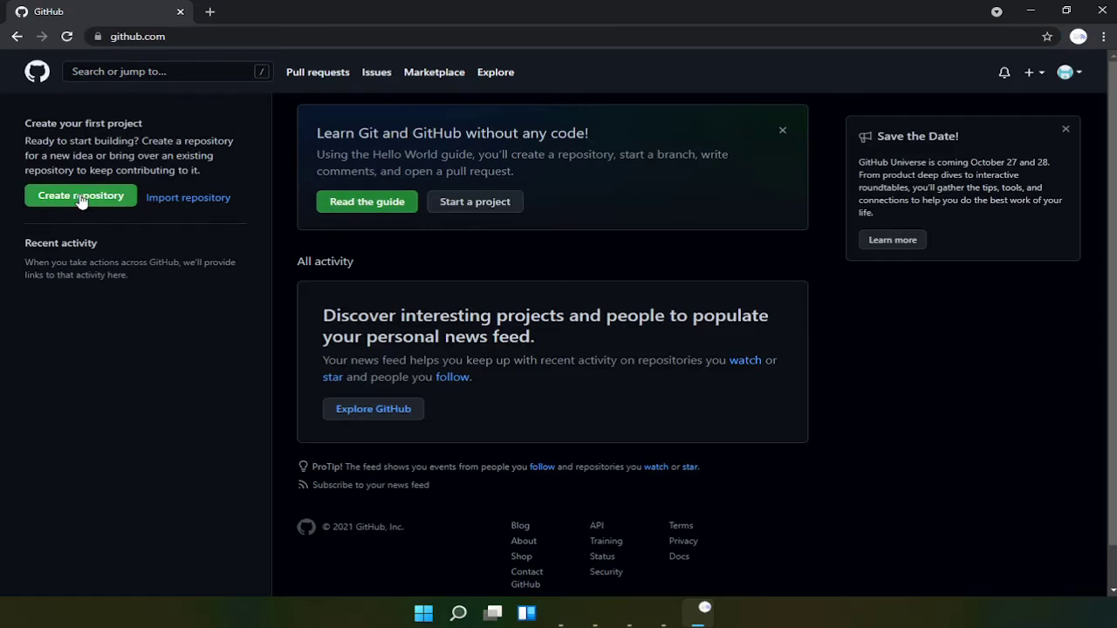
click(81, 199)
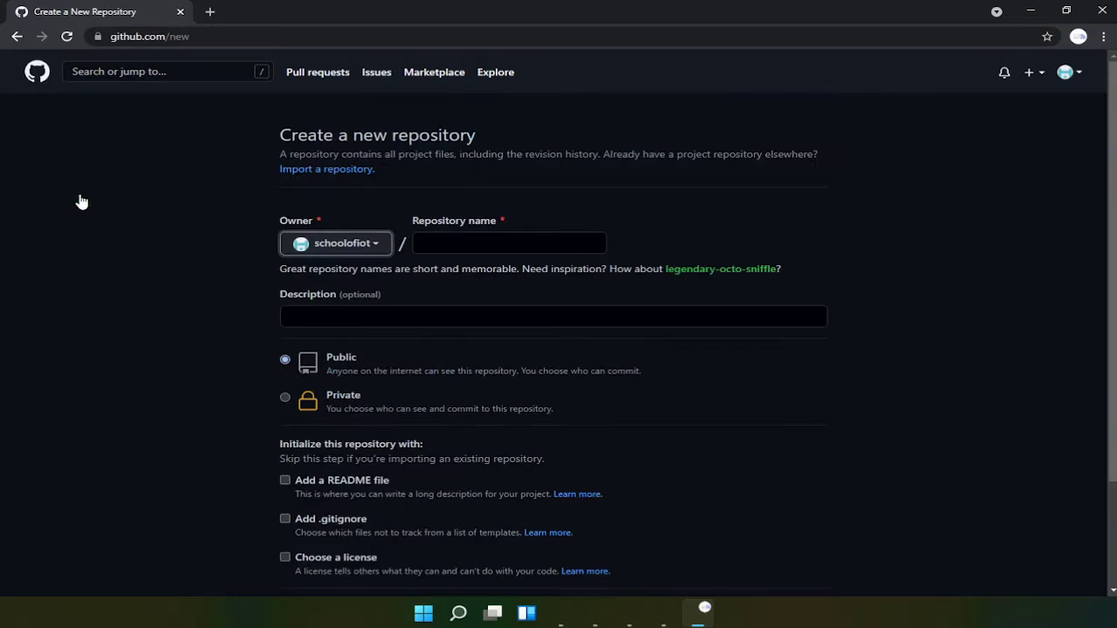
click(436, 242)
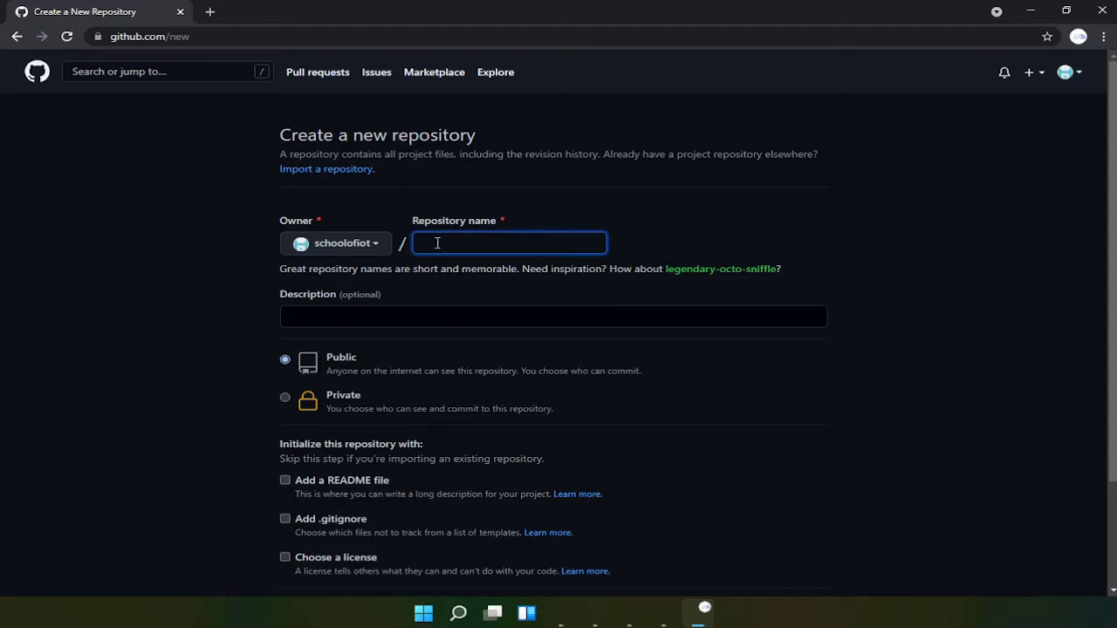
key(ctrl+v)
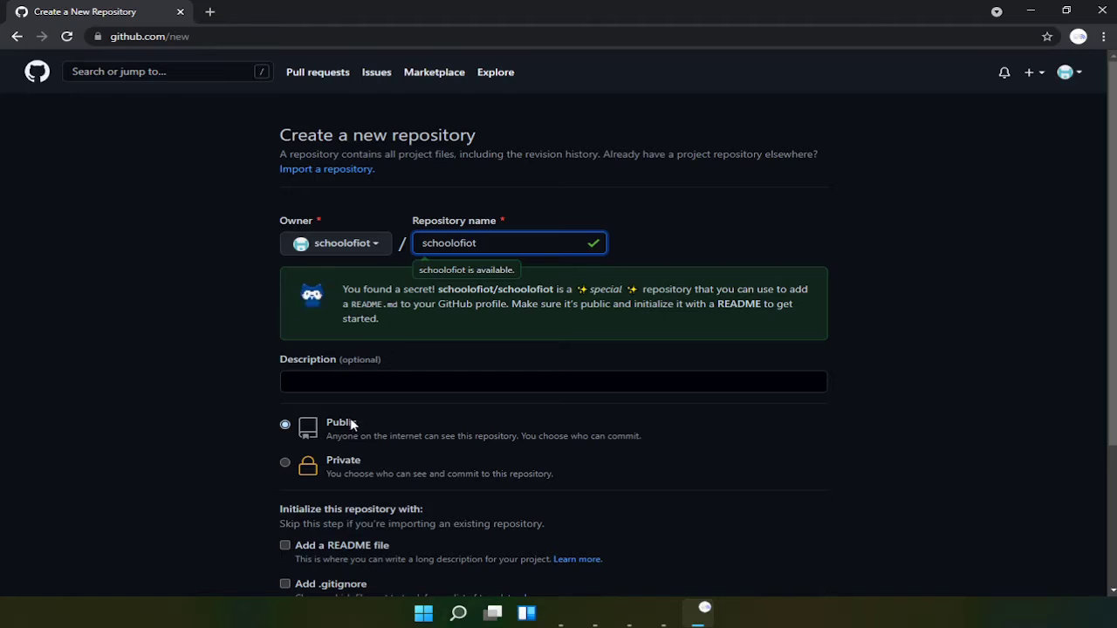
scroll(349, 419, down, 2)
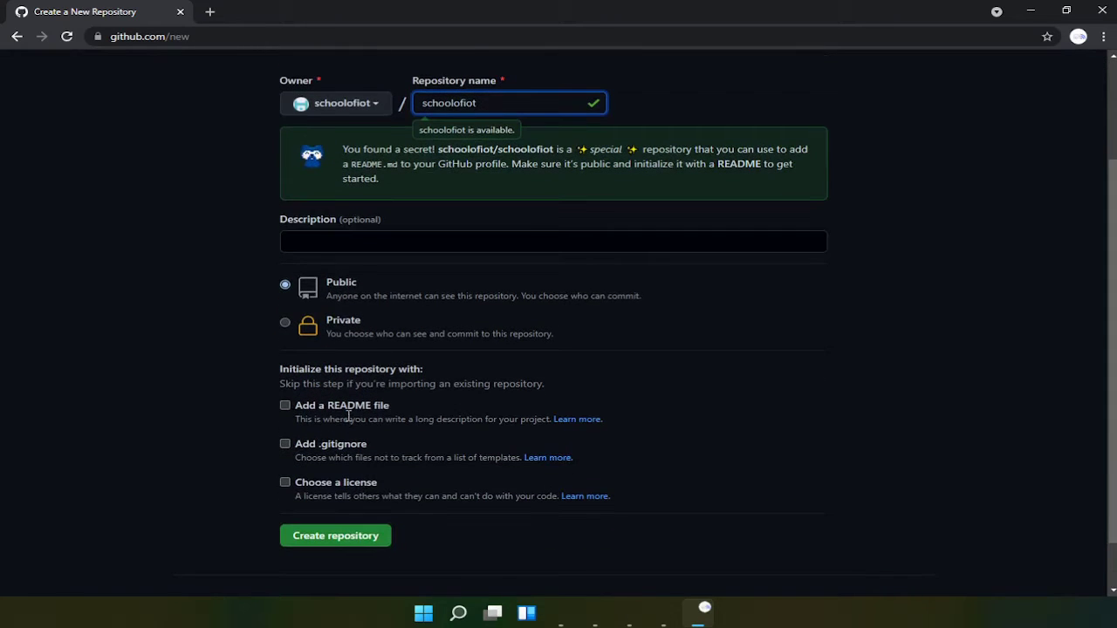
click(286, 406)
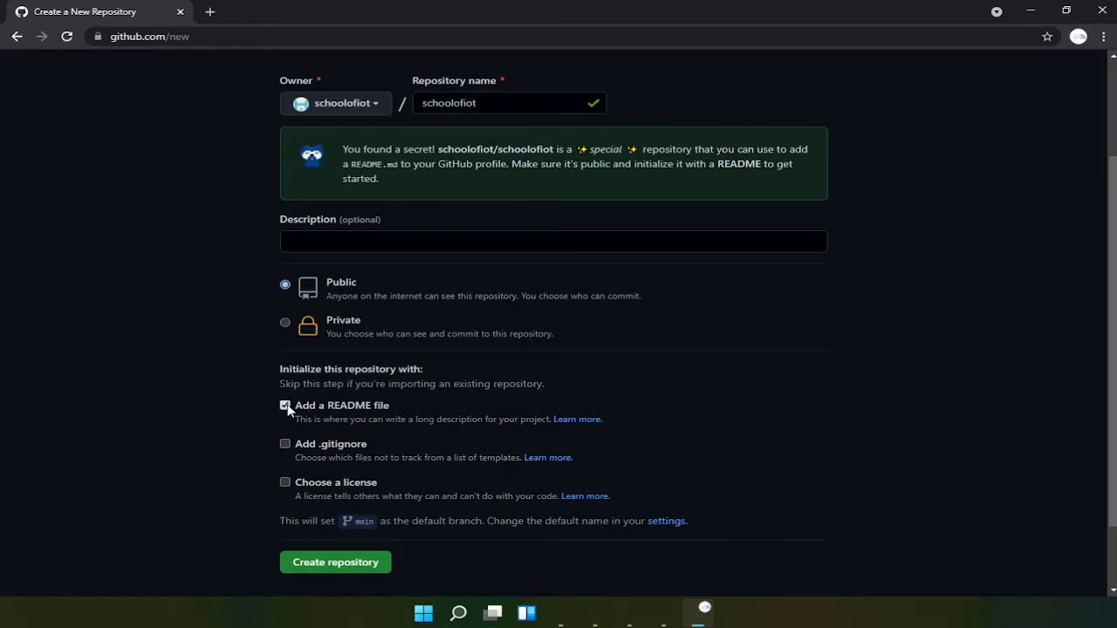
click(373, 563)
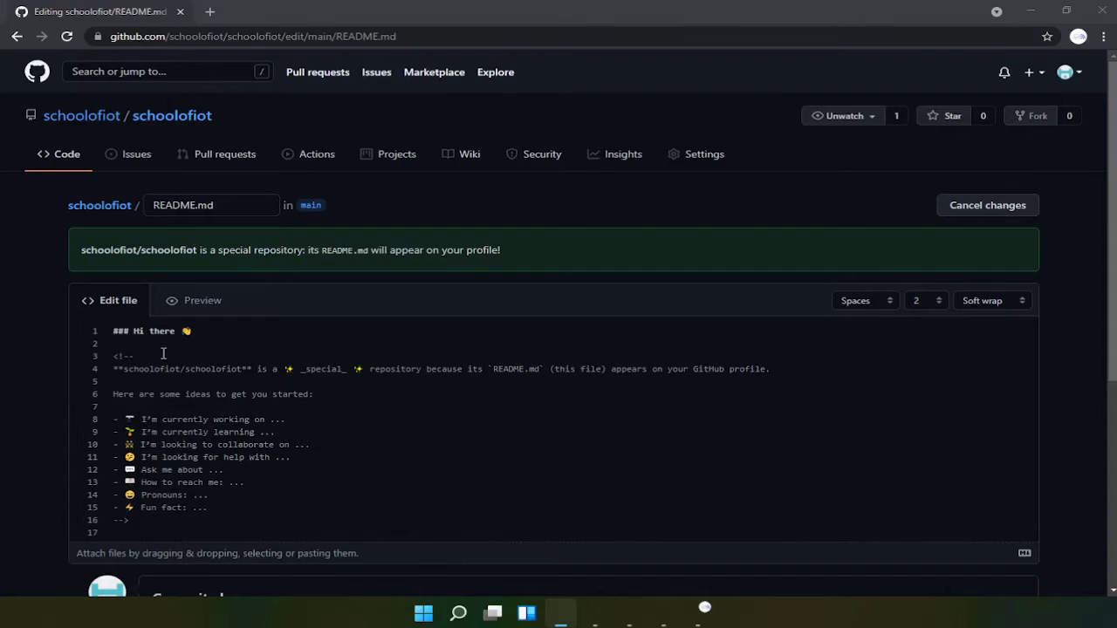
Examine the README.md template in the editor and its preview, and return to the file's text
scroll(162, 353, down, 1)
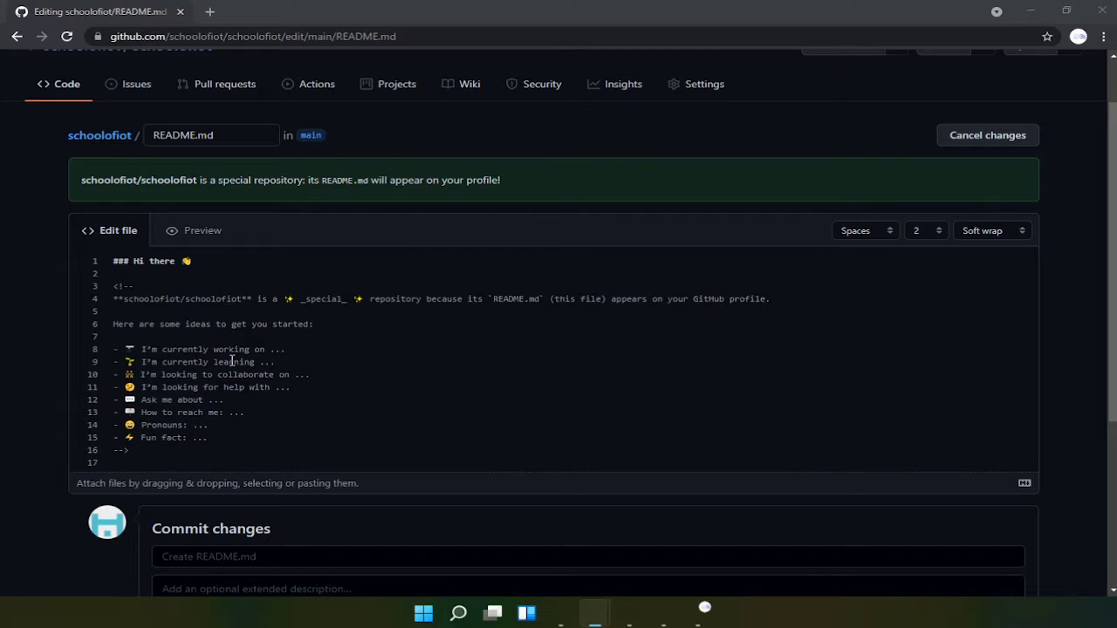
click(199, 234)
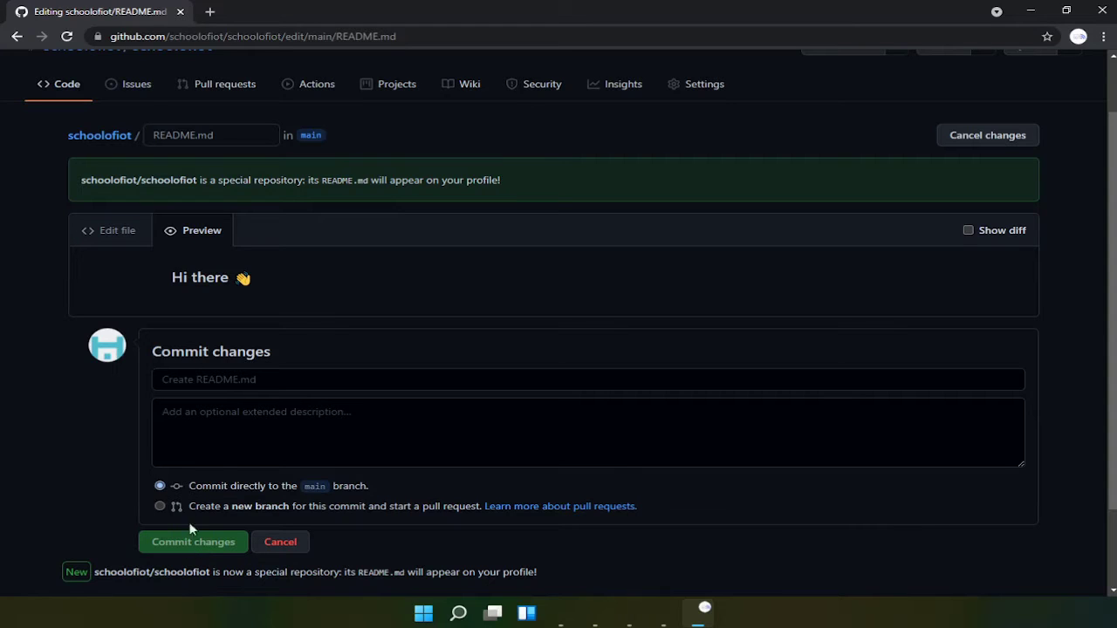
click(127, 238)
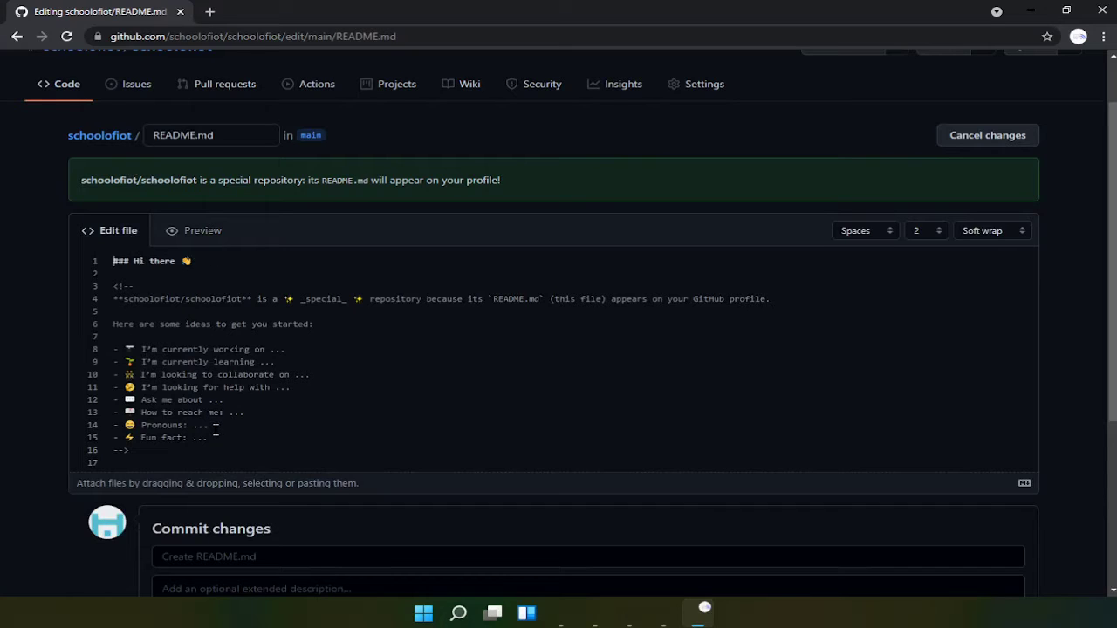
Delete the comment markers <!-- and --> around the template text in README.md and preview the rendered file
click(142, 287)
drag(143, 287, 112, 287)
click(127, 450)
drag(126, 450, 114, 447)
click(143, 286)
key(BackSpace)
key(BackSpace)
key(BackSpace)
key(BackSpace)
drag(133, 452, 112, 450)
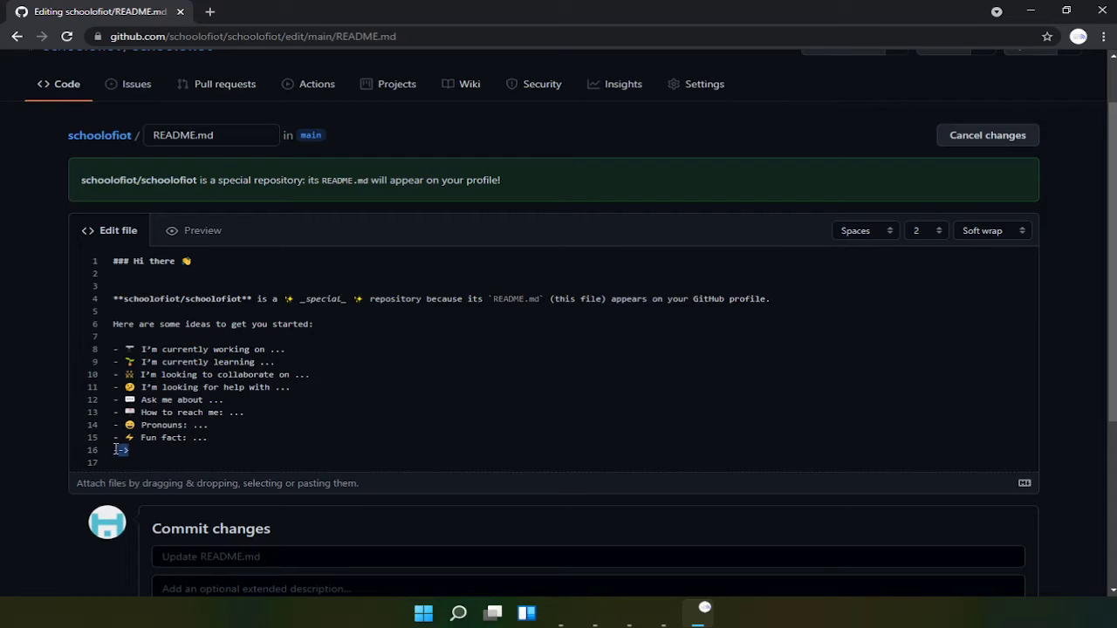
key(BackSpace)
click(196, 229)
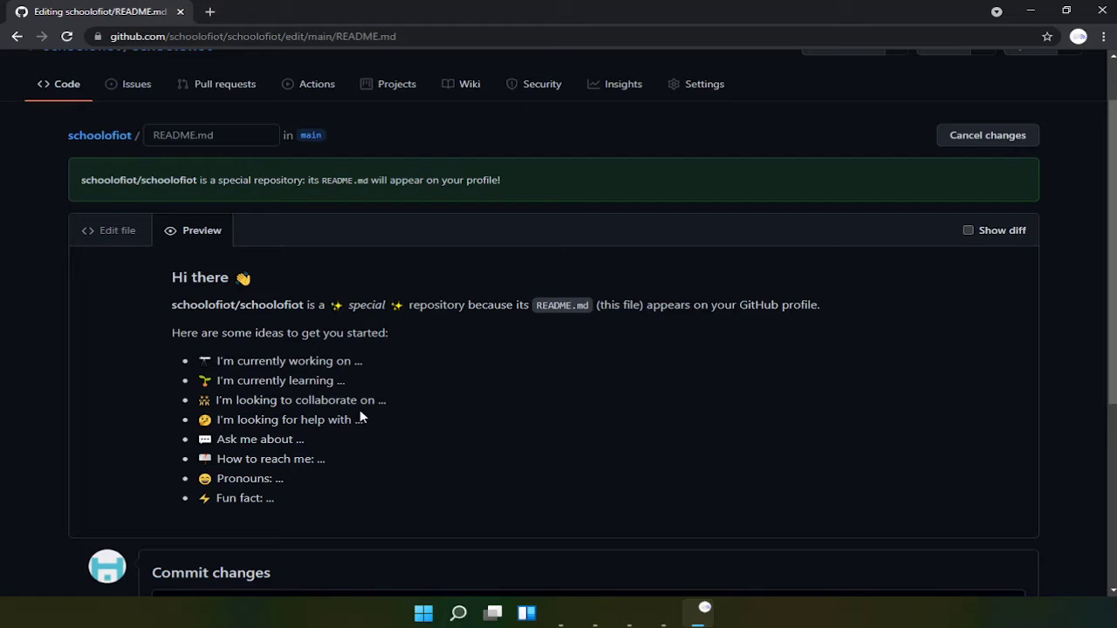
scroll(347, 390, down, 1)
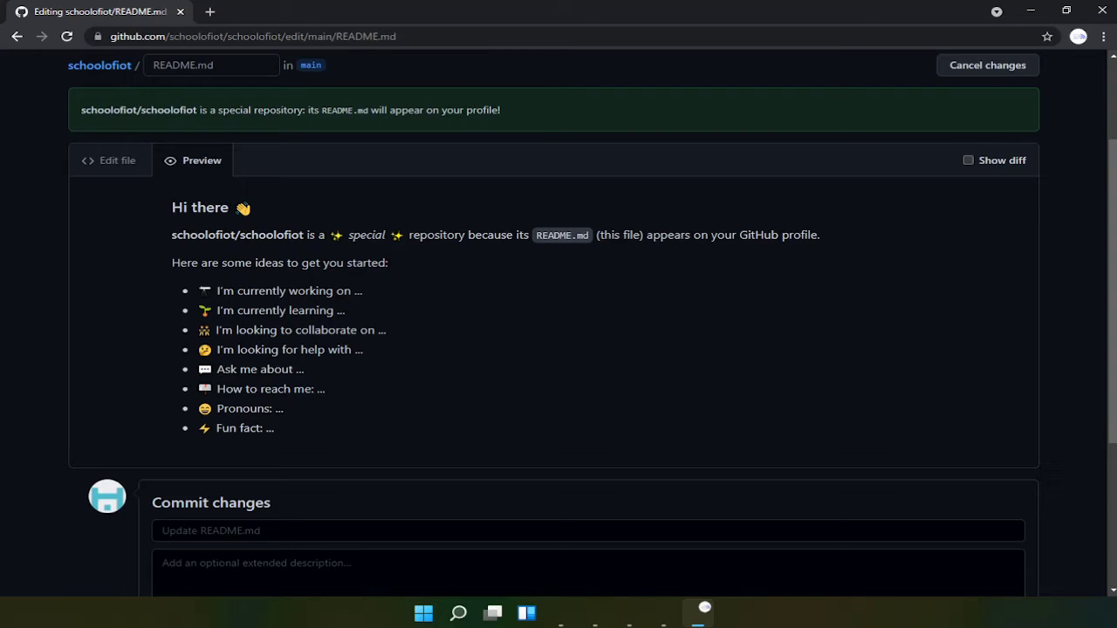
Switch to the GitHub Profile README Generator page and review its Title, Subtitle and Work fields
click(705, 609)
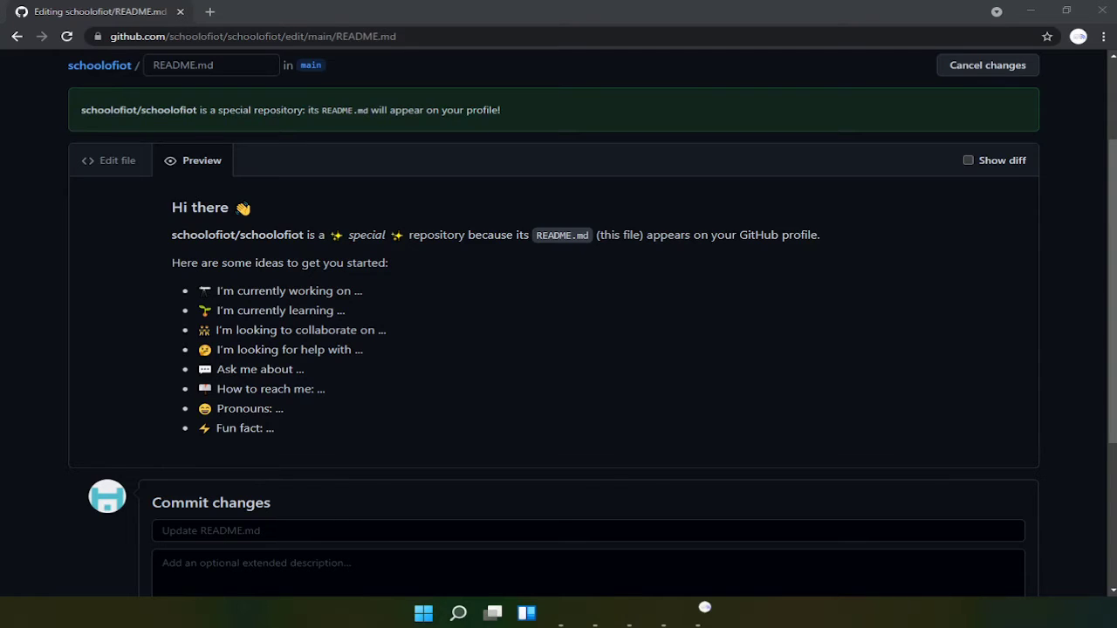
key(alt+Tab)
scroll(304, 326, up, 6)
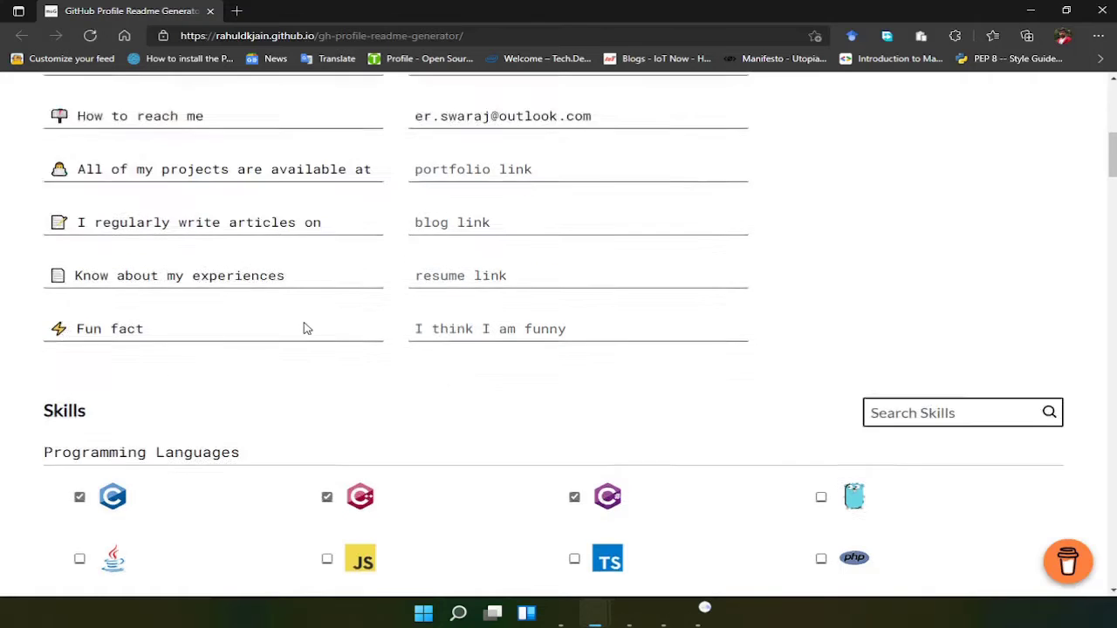
scroll(303, 312, up, 1)
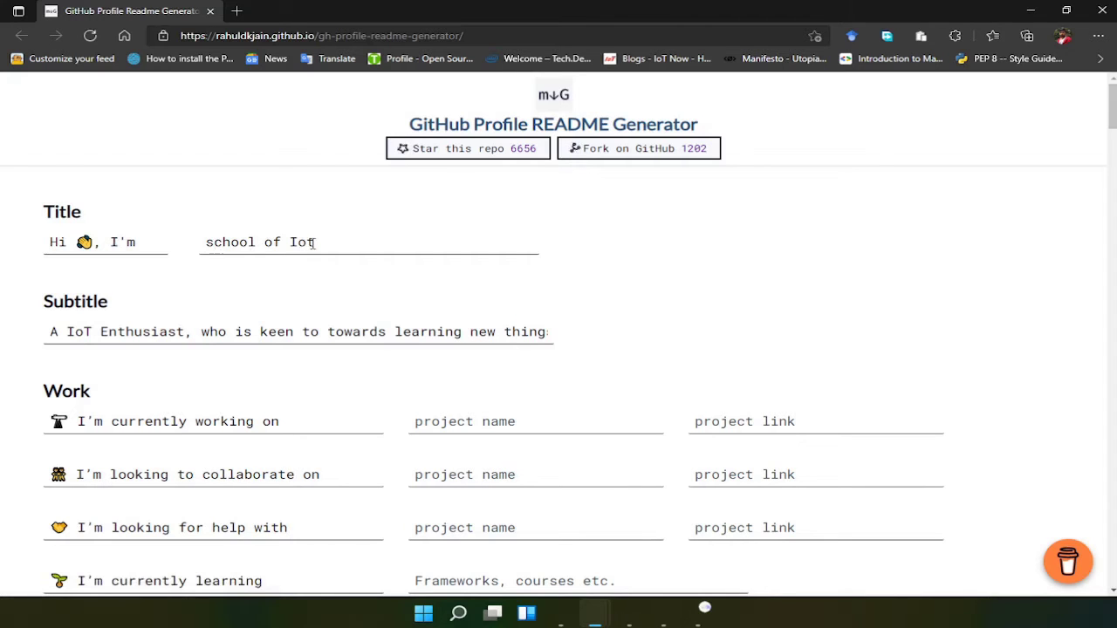
scroll(282, 267, down, 1)
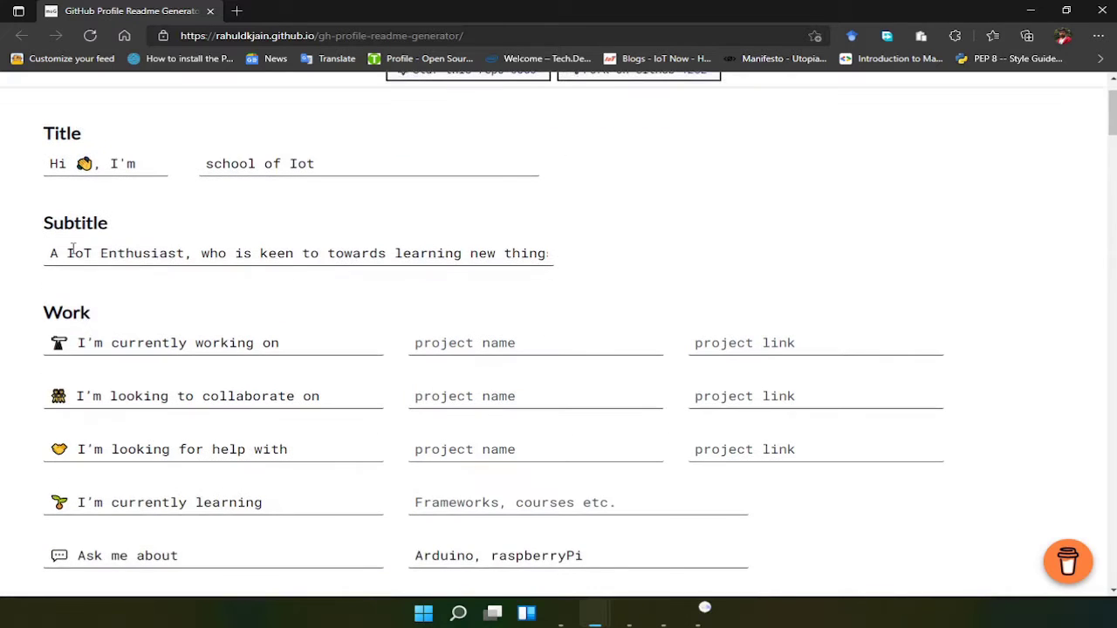
click(188, 254)
text(,)
scroll(292, 262, down, 1)
scroll(423, 286, down, 4)
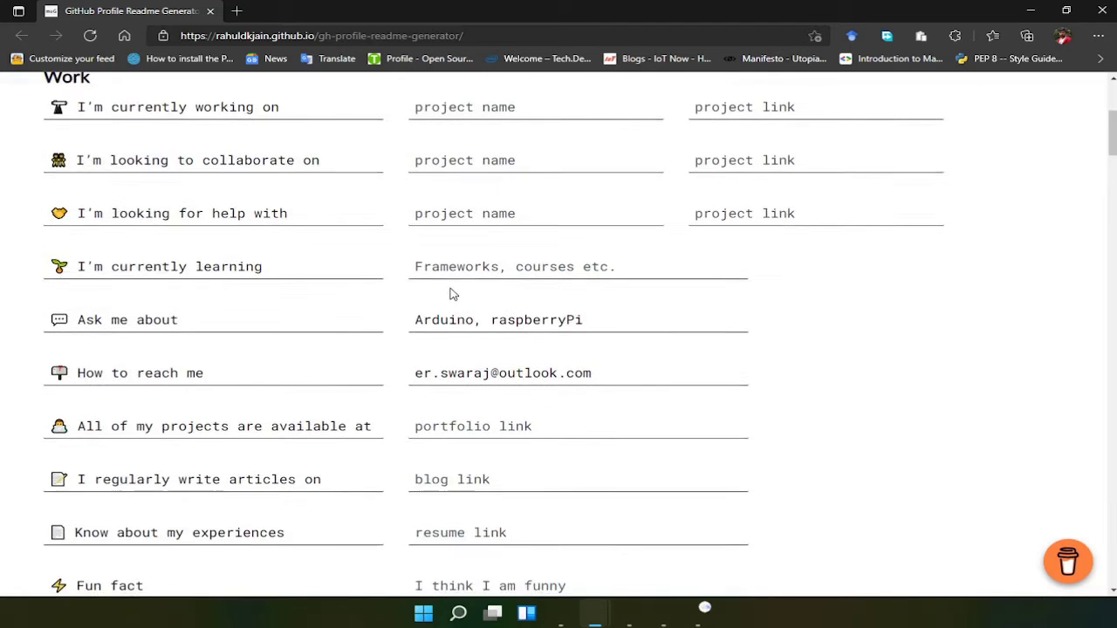
scroll(492, 216, down, 2)
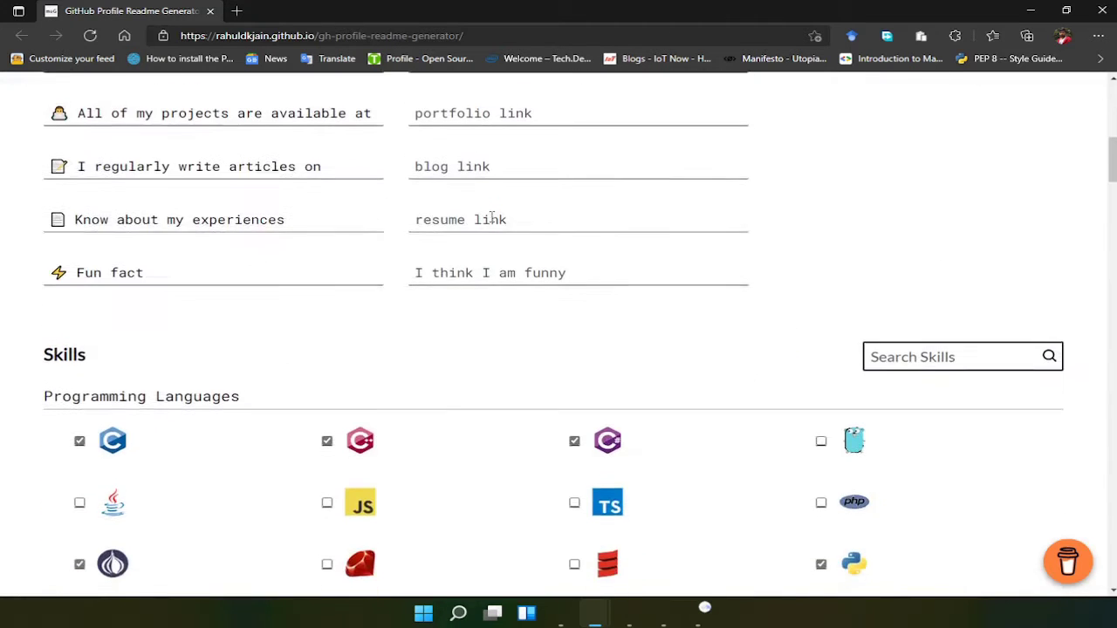
Review the Skills section of the README generator form, from Programming Languages through Devops and Framework to the Other category
scroll(492, 217, down, 2)
scroll(102, 266, down, 1)
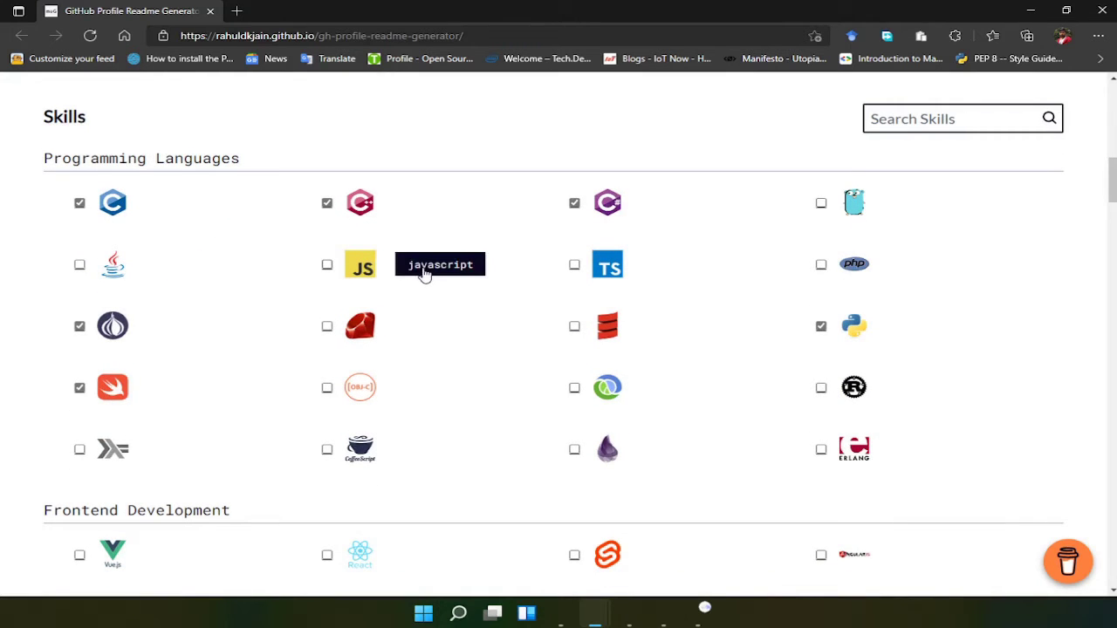
scroll(347, 287, down, 1)
scroll(347, 287, down, 3)
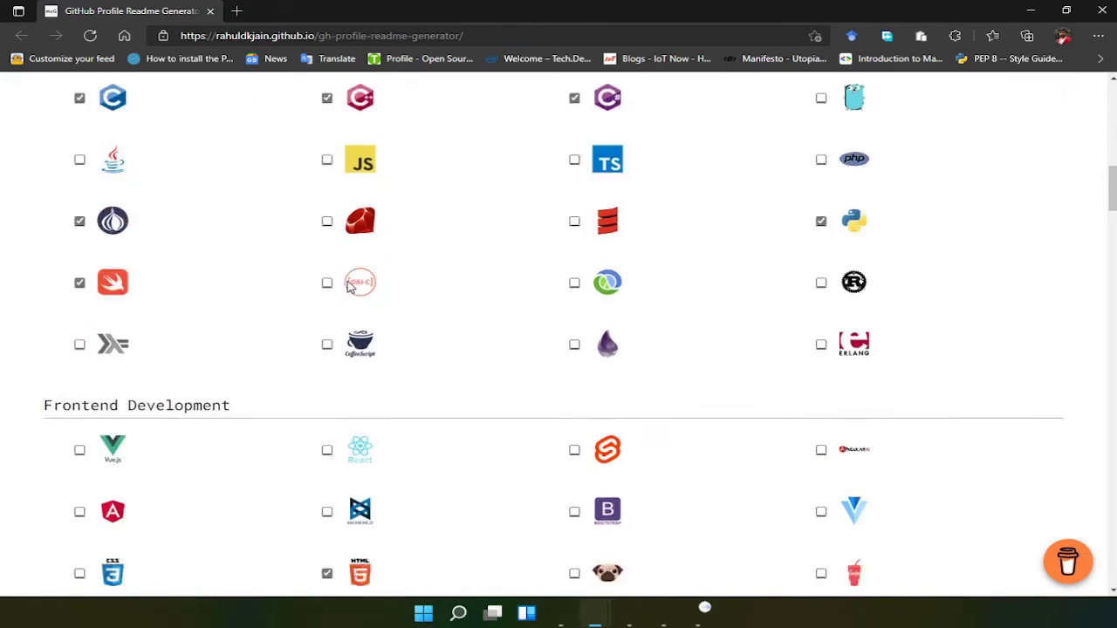
scroll(297, 291, down, 6)
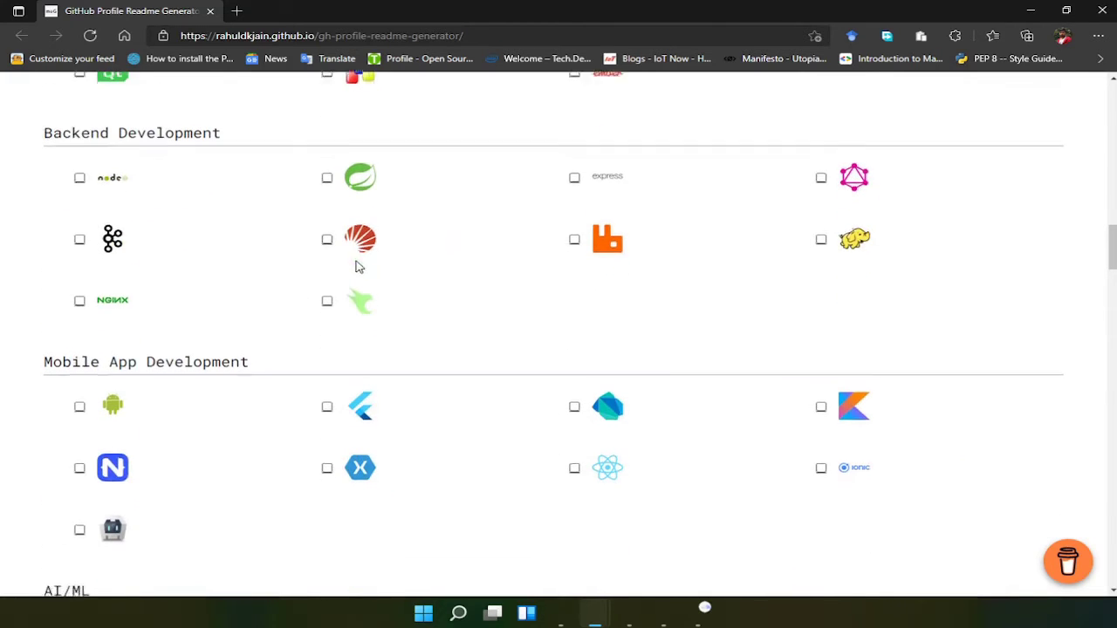
scroll(262, 269, down, 2)
scroll(236, 283, down, 2)
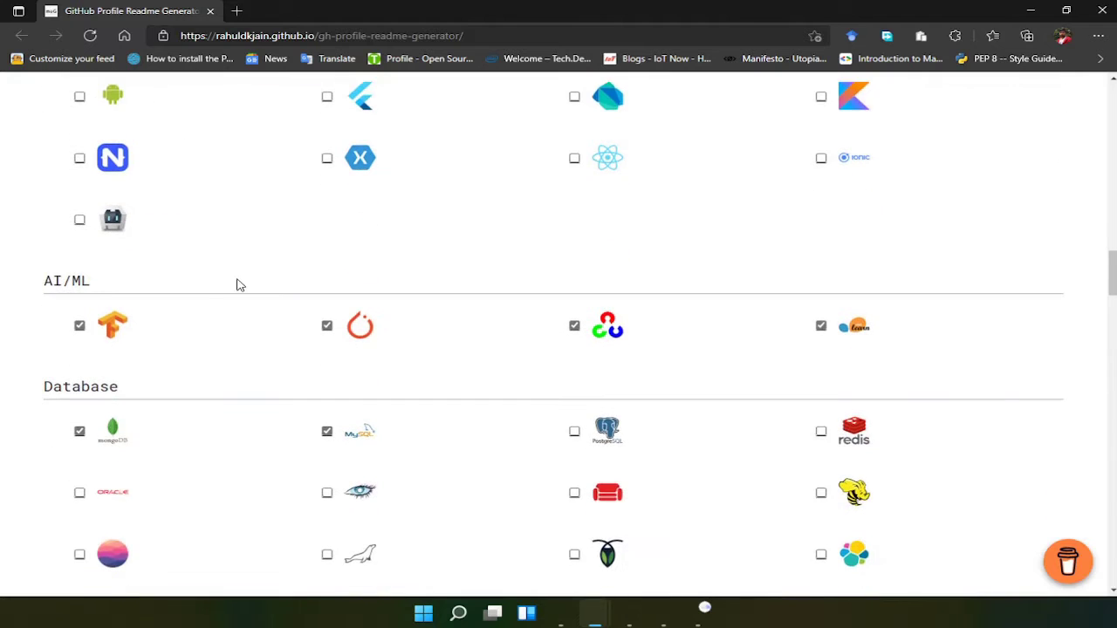
scroll(218, 301, down, 6)
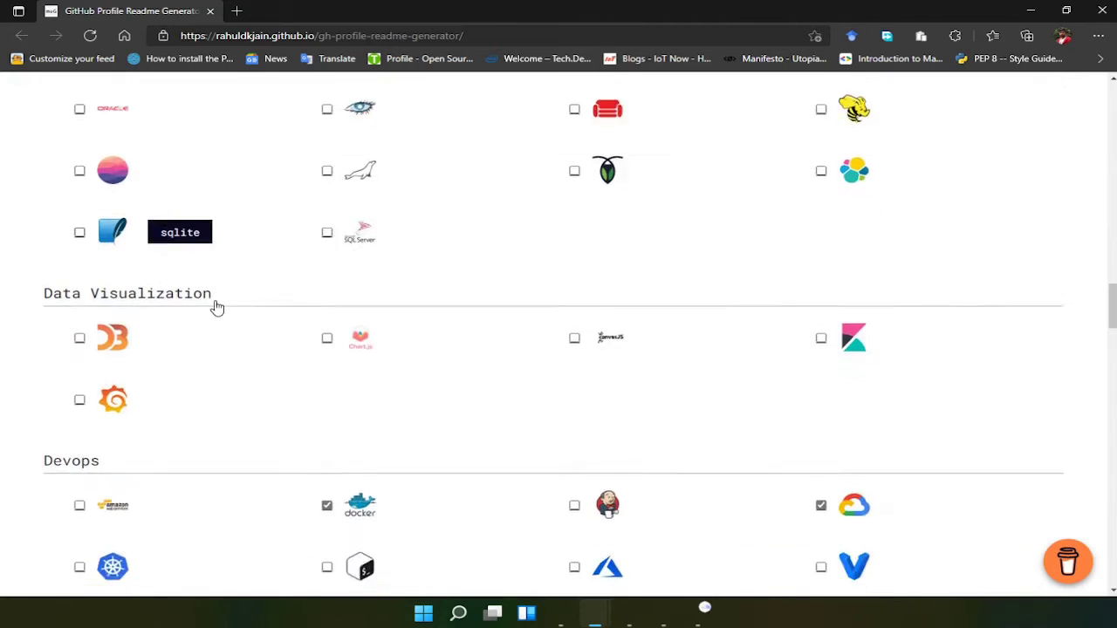
scroll(217, 310, down, 4)
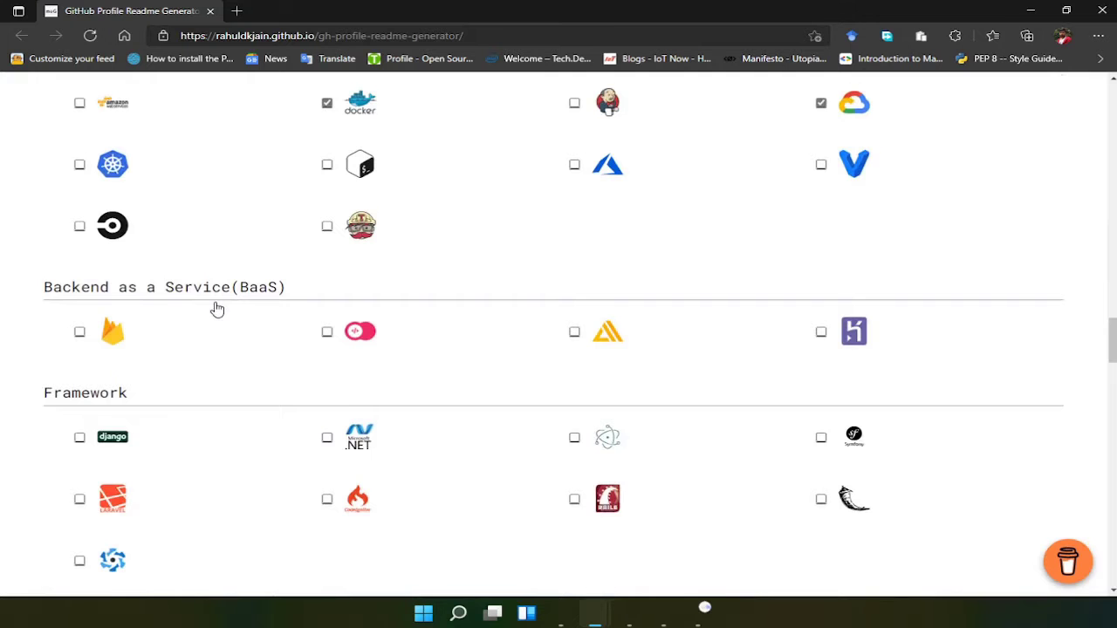
scroll(218, 310, down, 13)
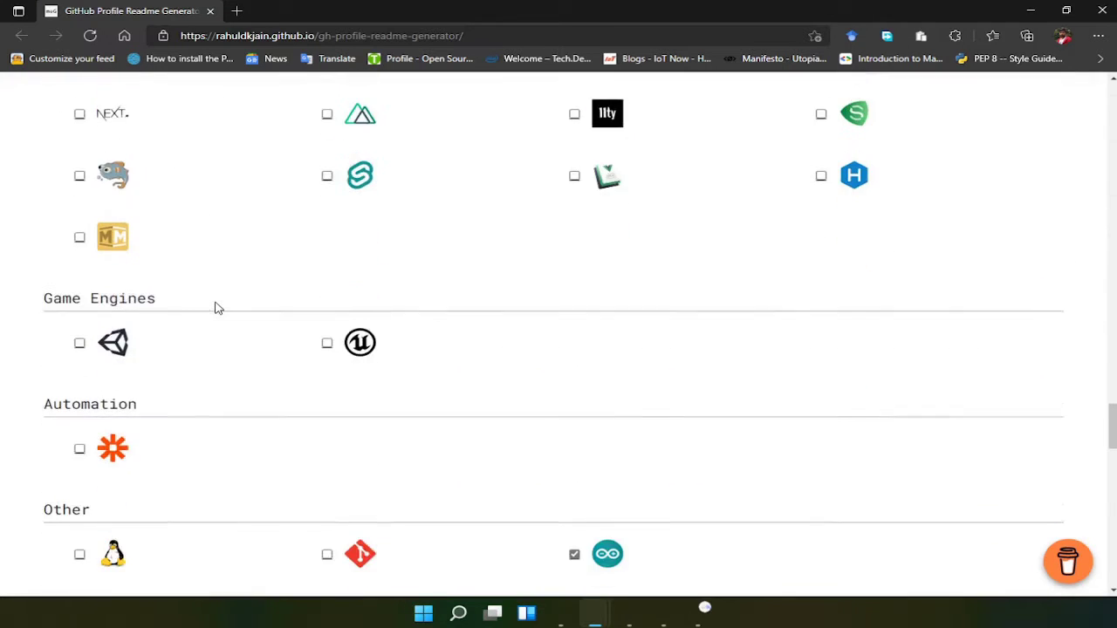
Examine the Social username fields and the Add-ons options for badges, trophies and stats cards in the form
scroll(218, 308, down, 3)
scroll(218, 308, down, 3)
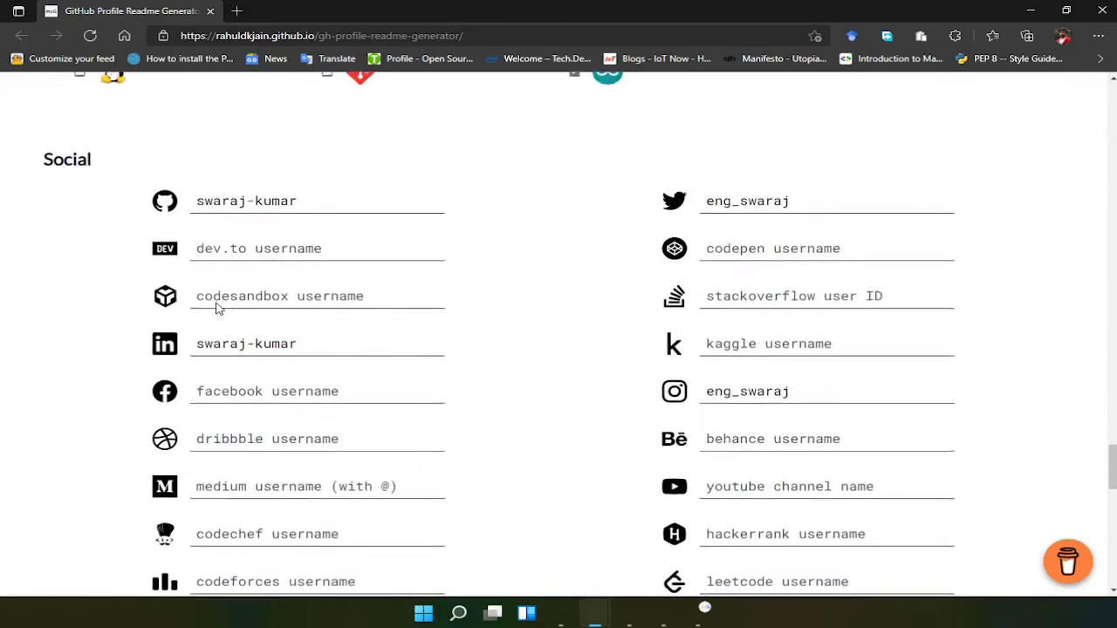
scroll(299, 237, down, 1)
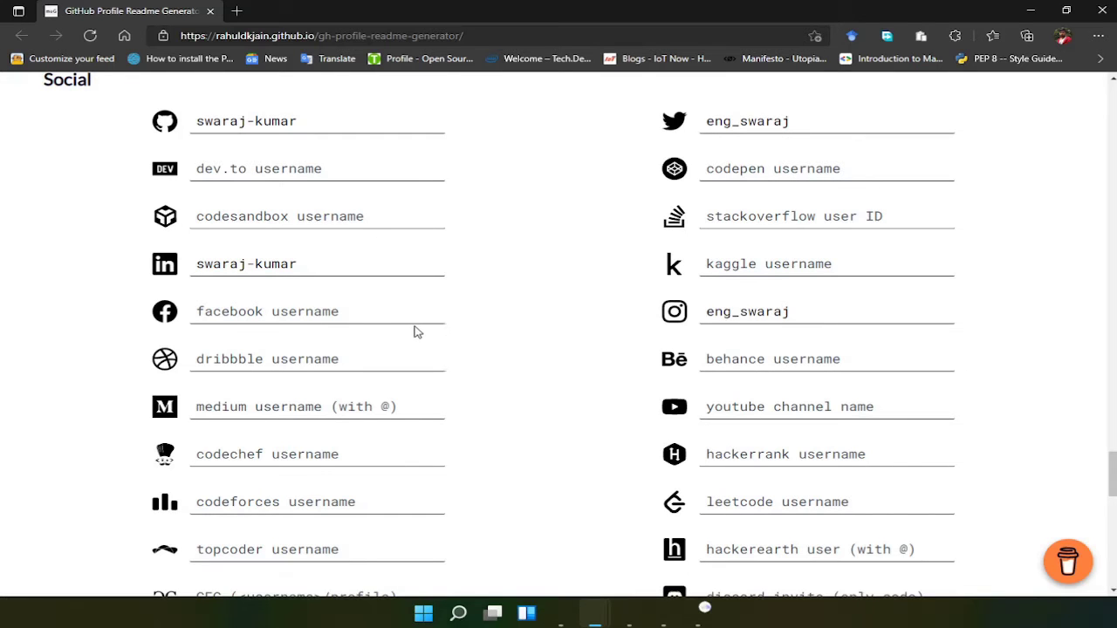
scroll(417, 349, down, 5)
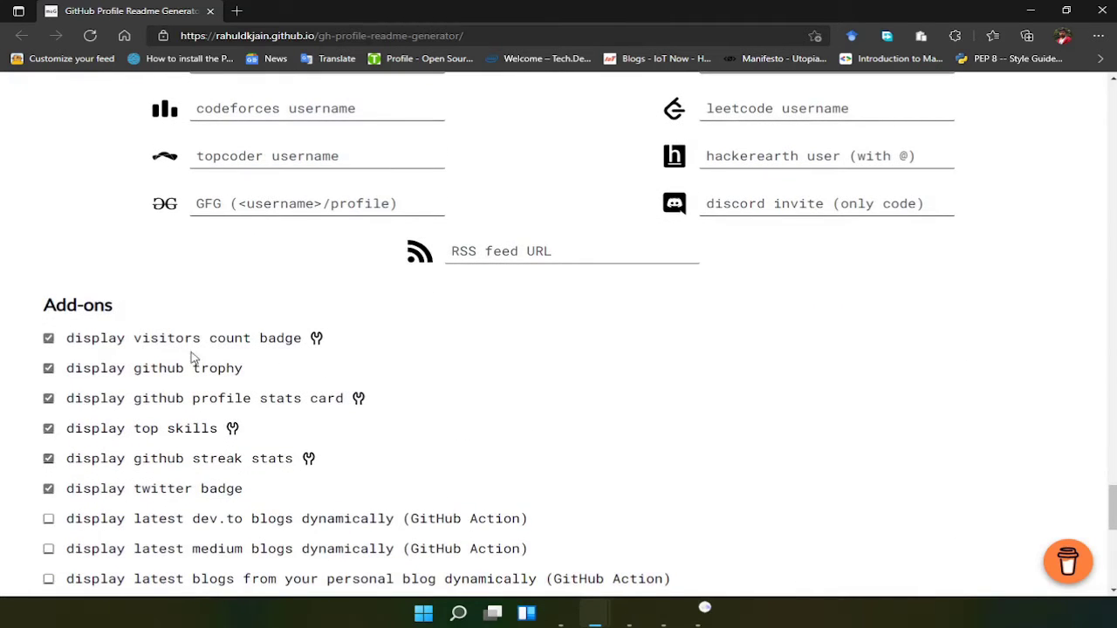
scroll(98, 348, down, 1)
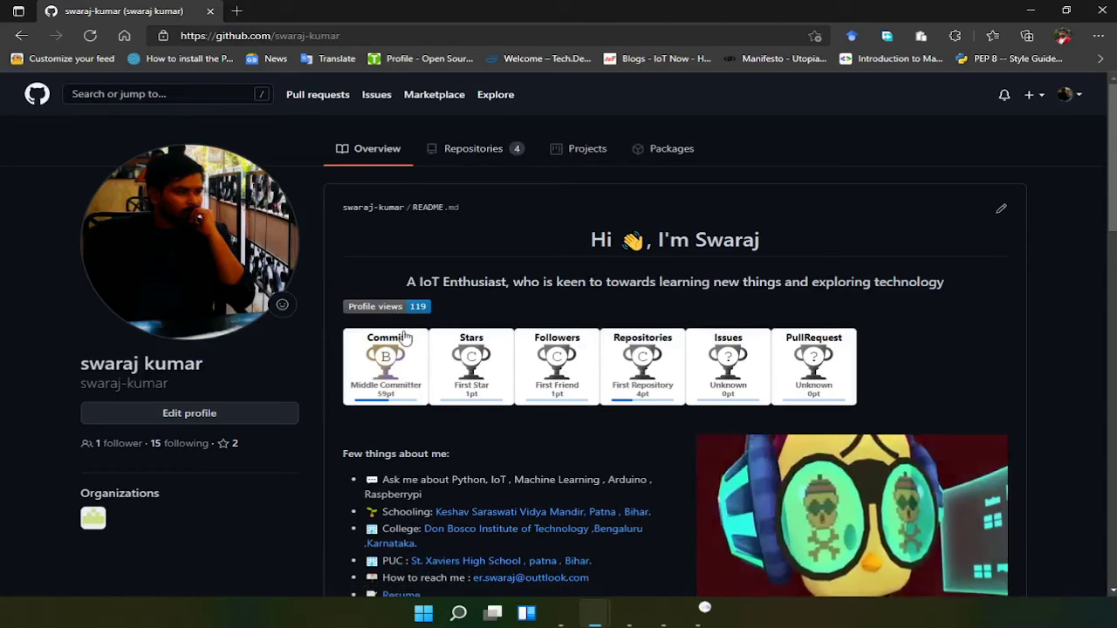
Examine the README on the existing GitHub profile page, including its trophies, language icons, stats cards and streak card
scroll(462, 392, down, 5)
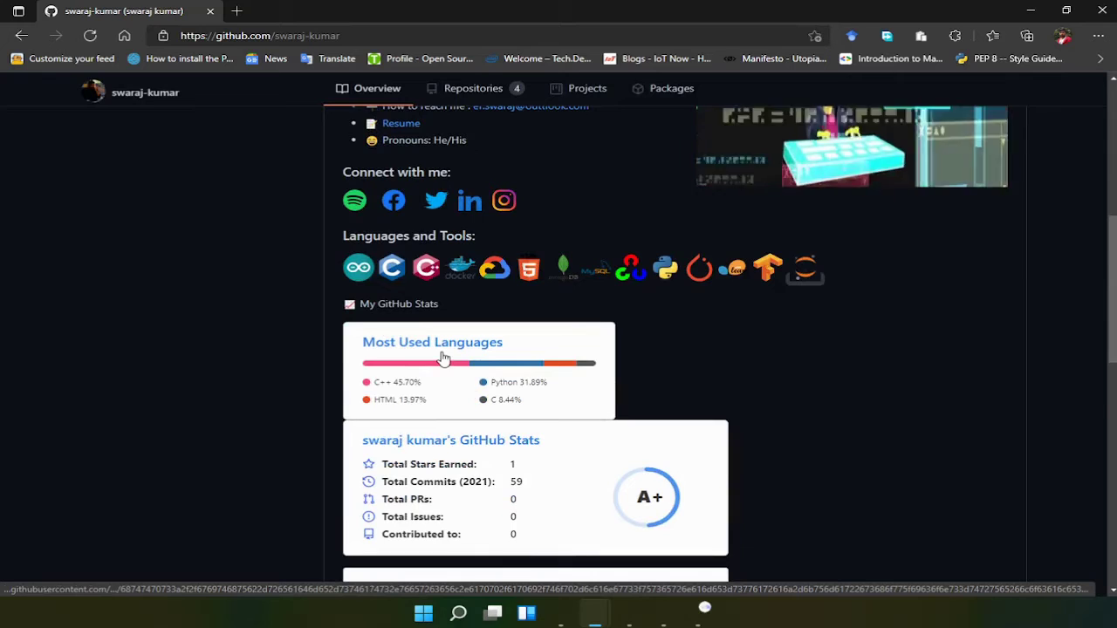
scroll(445, 357, down, 2)
scroll(450, 354, down, 1)
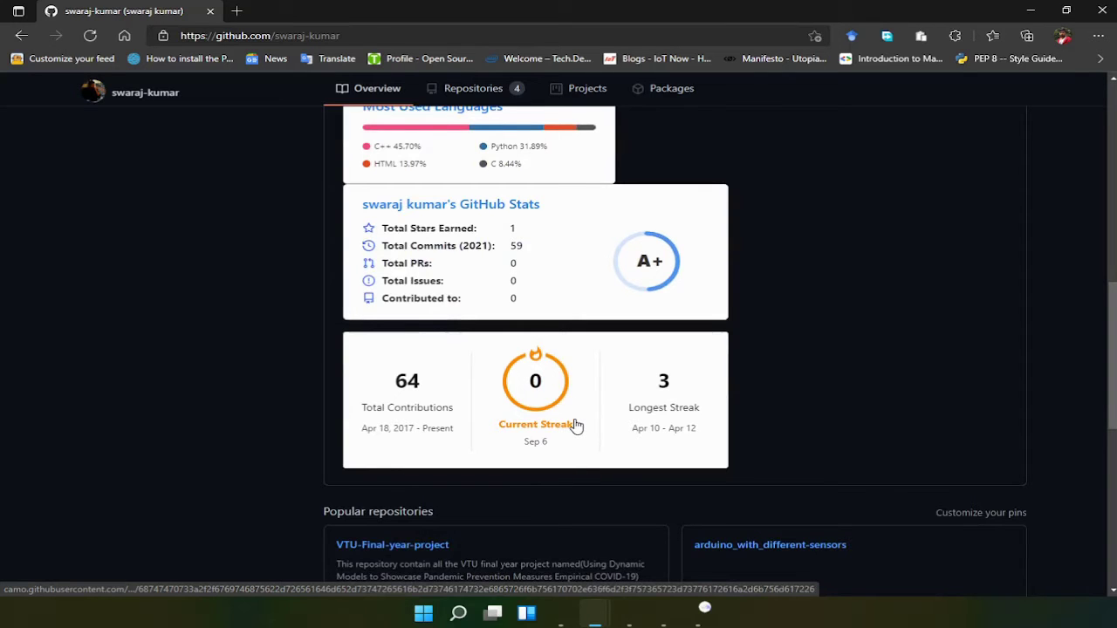
scroll(575, 424, down, 2)
scroll(635, 336, up, 12)
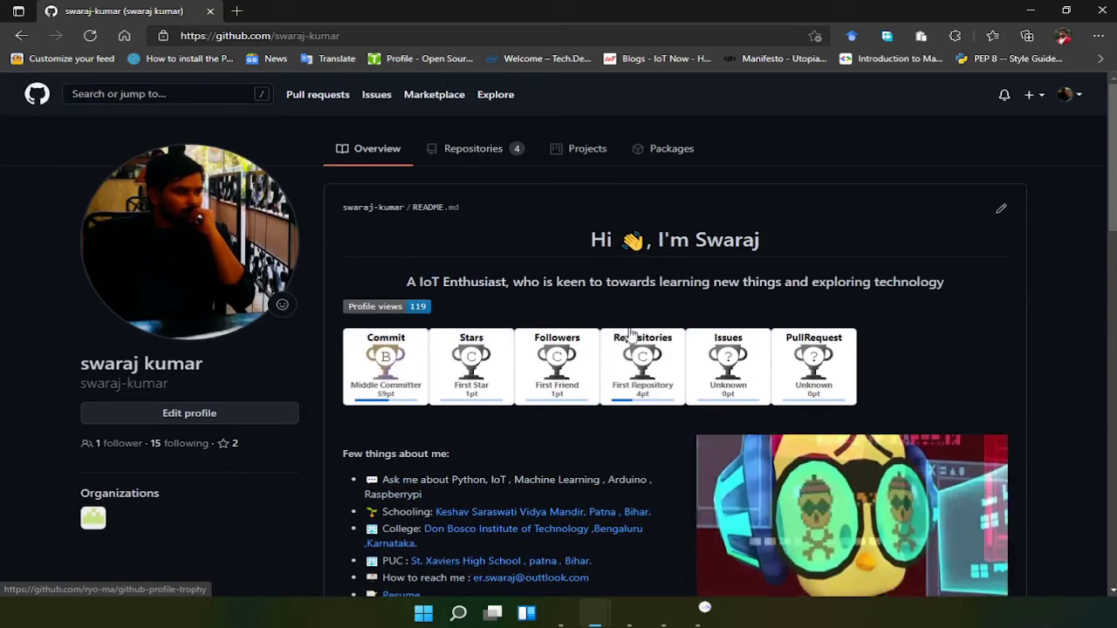
scroll(600, 349, down, 3)
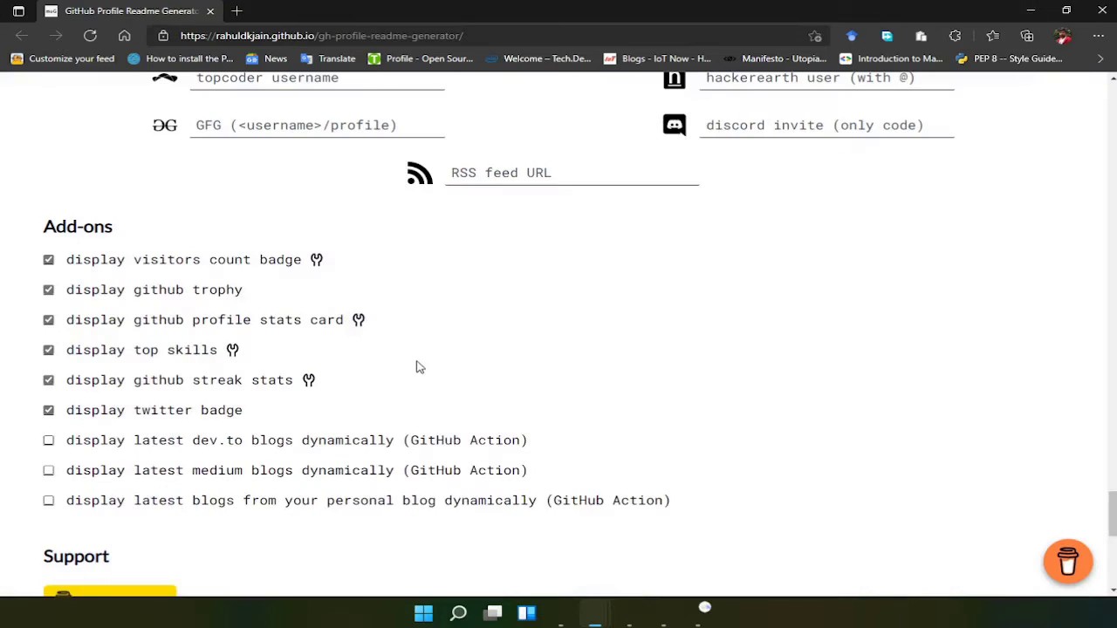
Generate the README from the completed form and copy the resulting markdown
scroll(401, 356, down, 1)
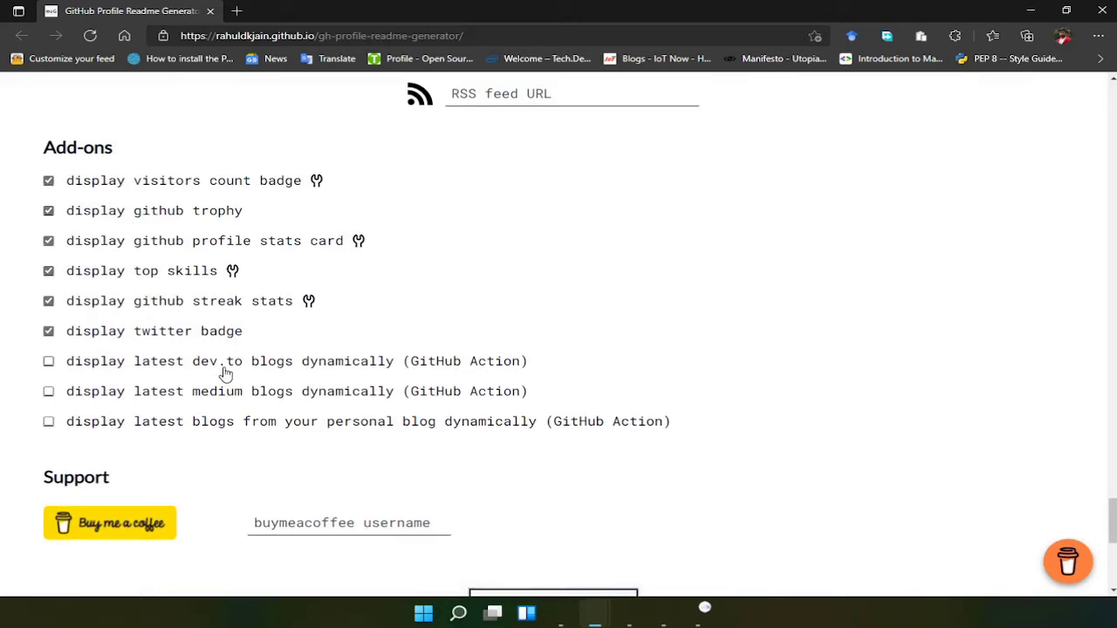
scroll(215, 373, down, 2)
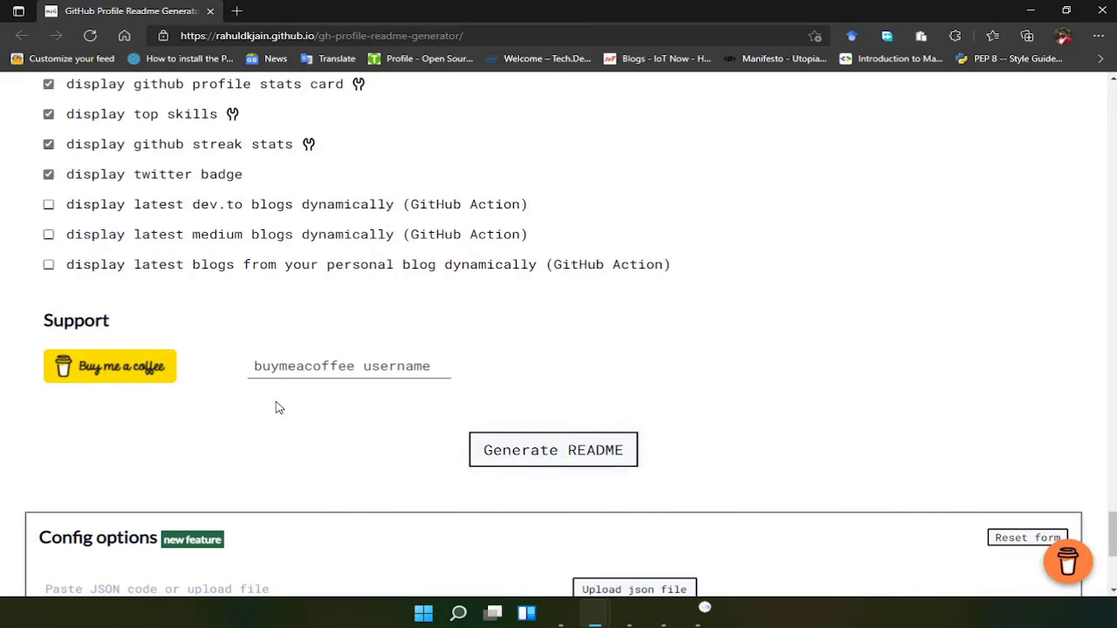
click(527, 458)
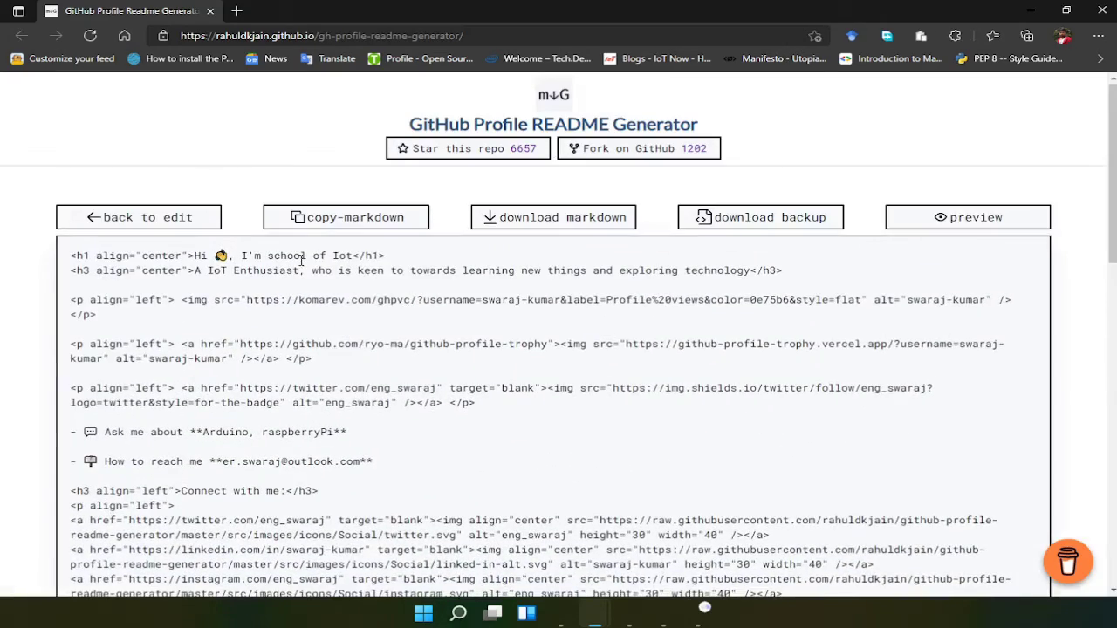
scroll(362, 271, down, 10)
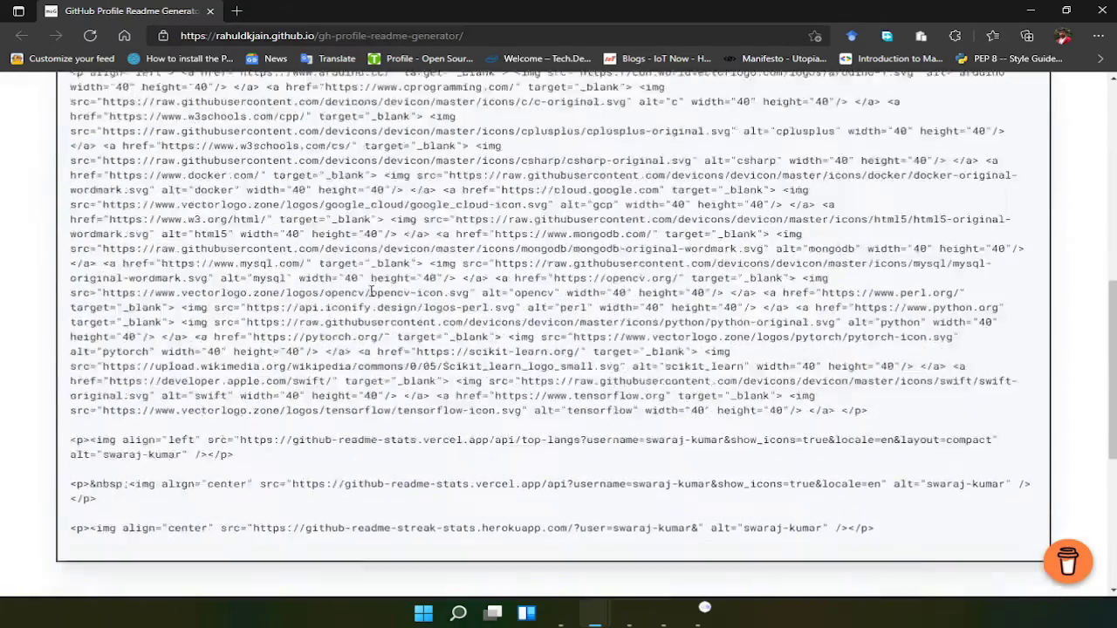
scroll(371, 290, down, 5)
scroll(371, 296, up, 15)
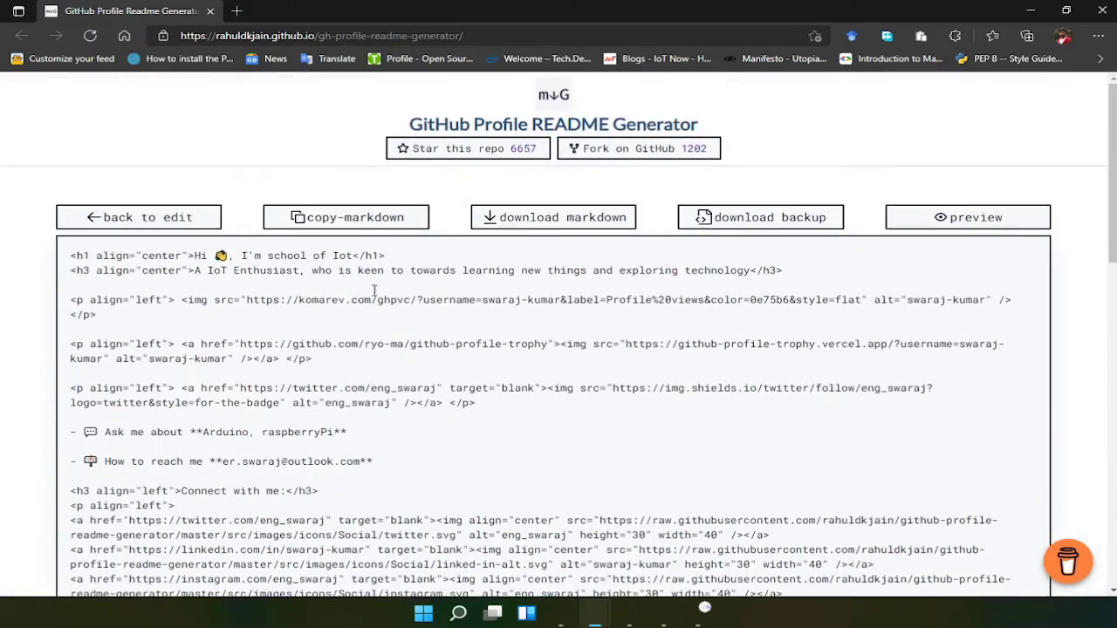
click(382, 219)
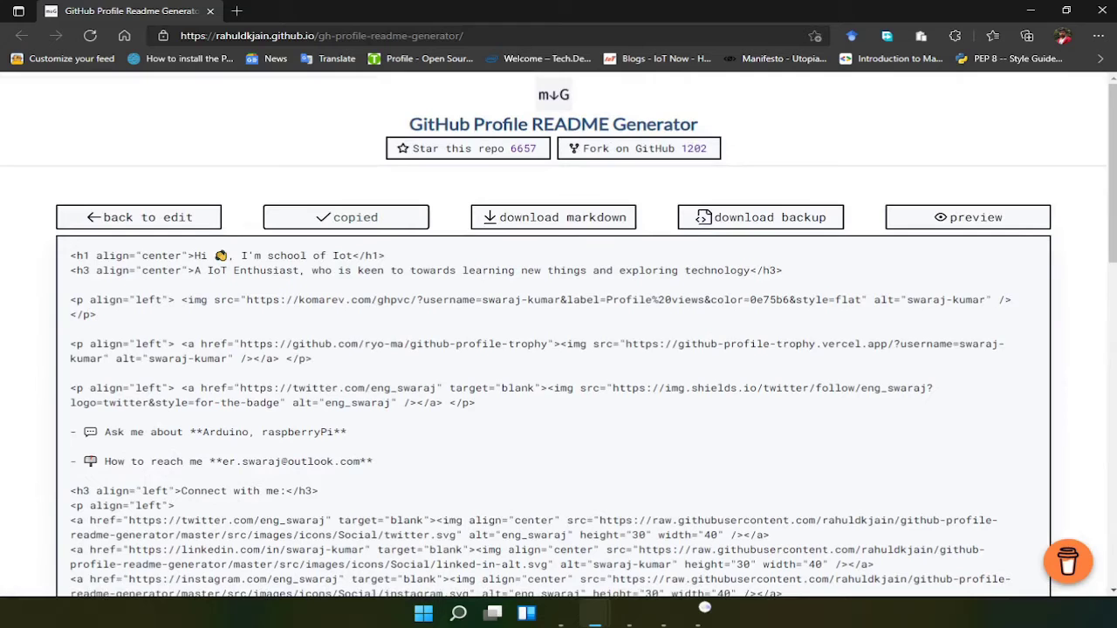
Switch to the README.md editor on GitHub and replace the entire file text with the copied markdown
key(alt+Tab)
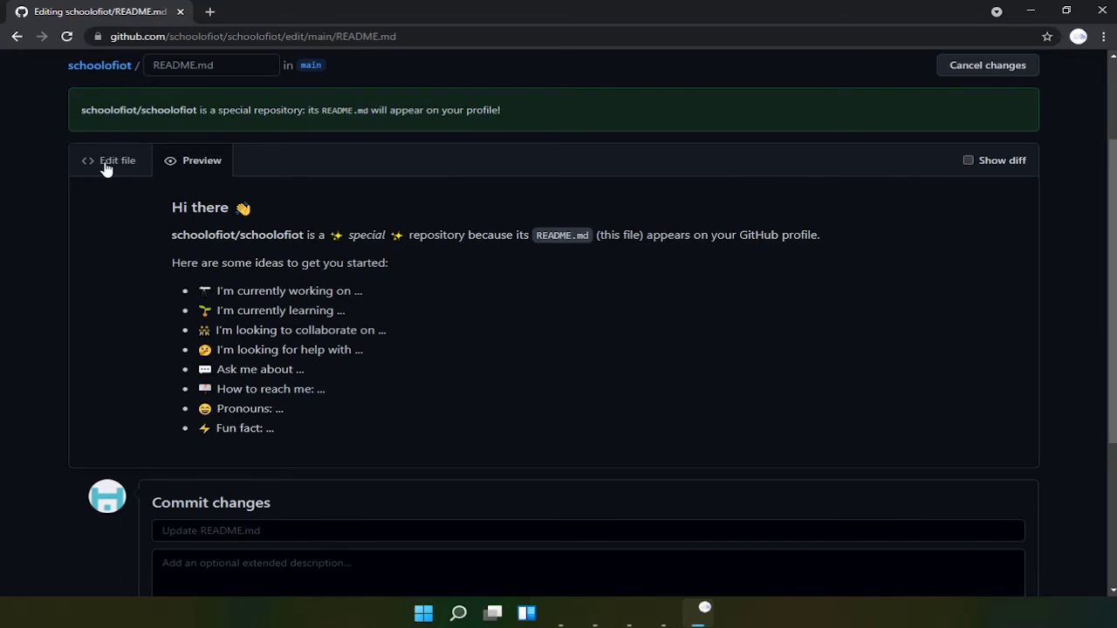
click(104, 166)
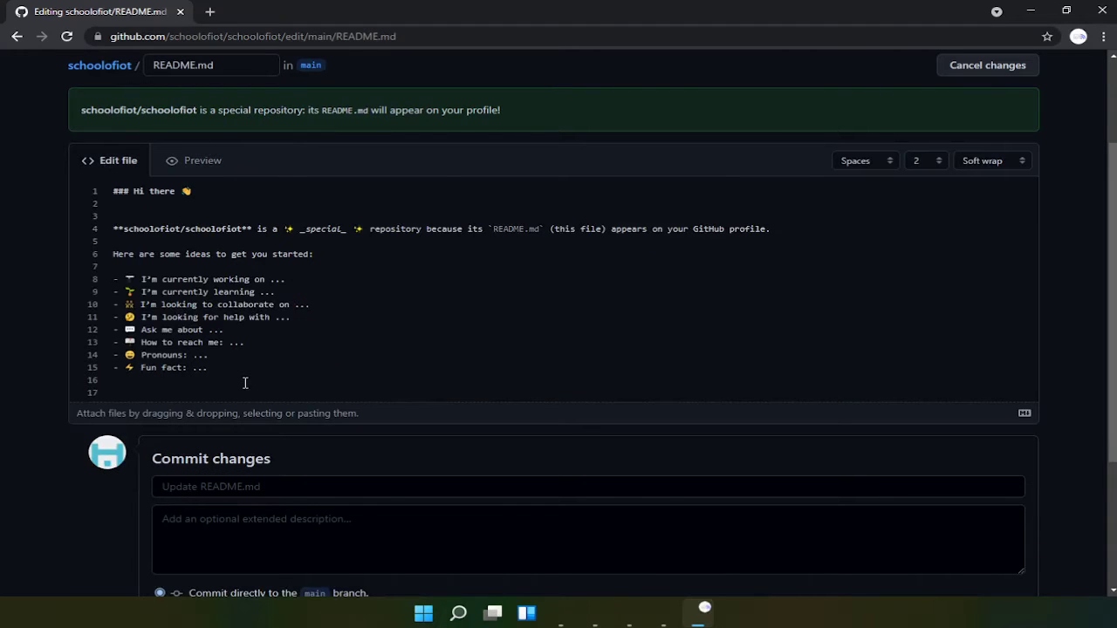
key(ctrl+a)
key(ctrl+v)
scroll(246, 354, up, 5)
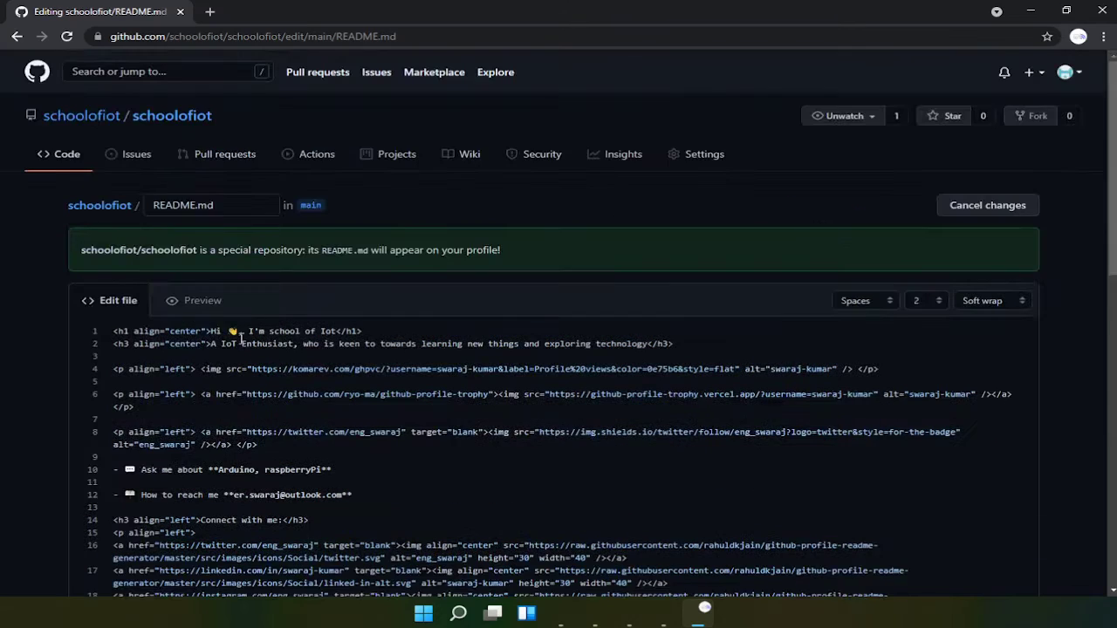
Preview the rendered README.md and examine its heading, trophies, Twitter badge, contact links, tool icons and stats cards
click(201, 305)
scroll(288, 375, down, 2)
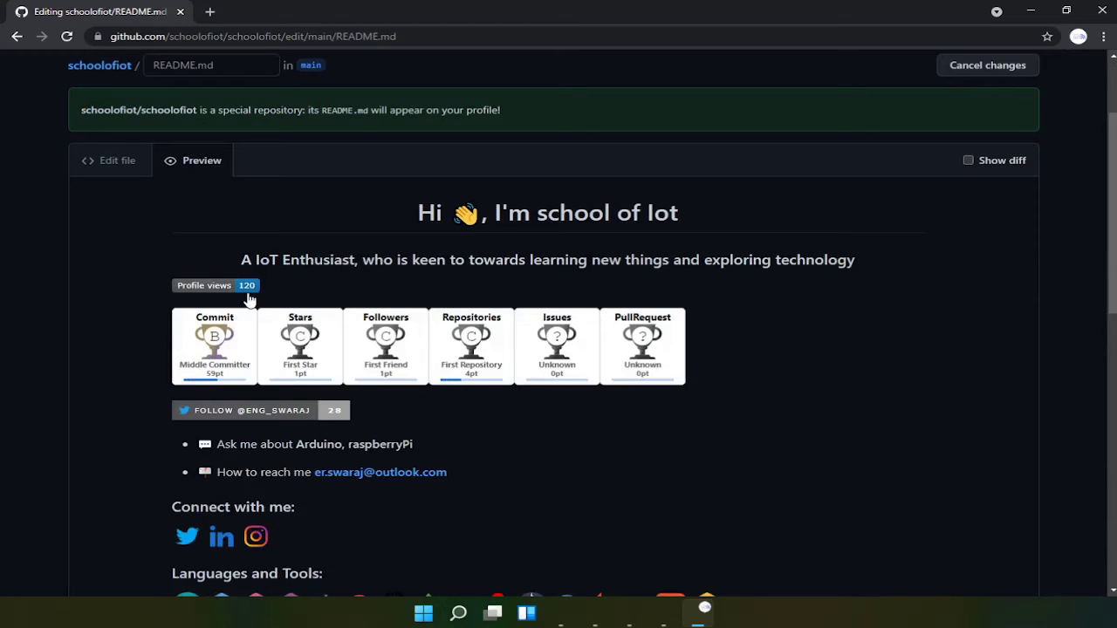
scroll(246, 301, down, 1)
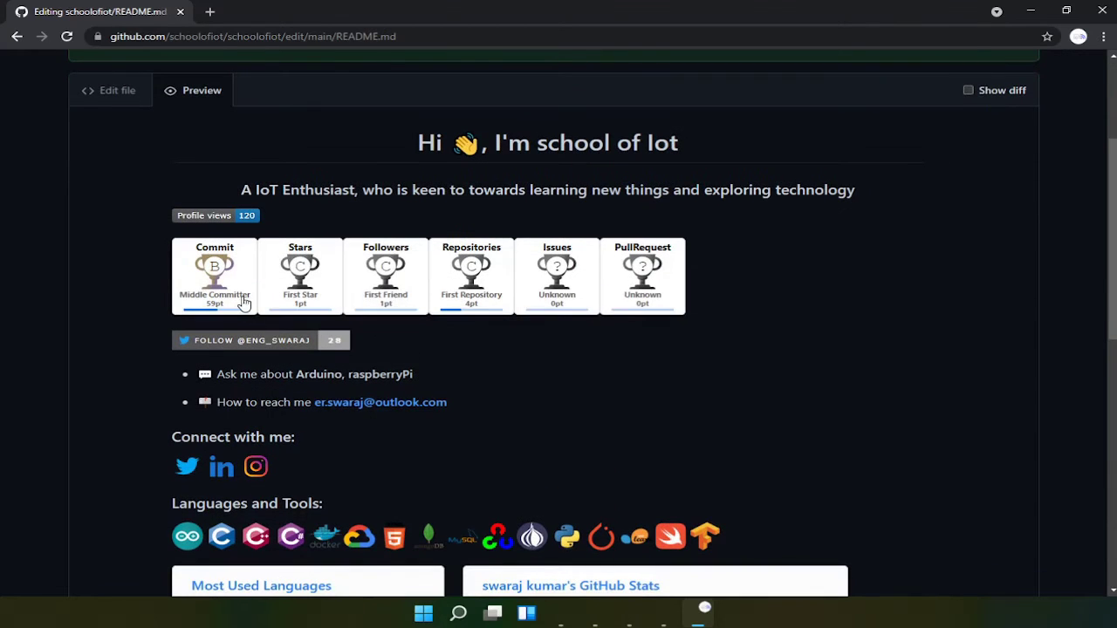
scroll(375, 354, down, 1)
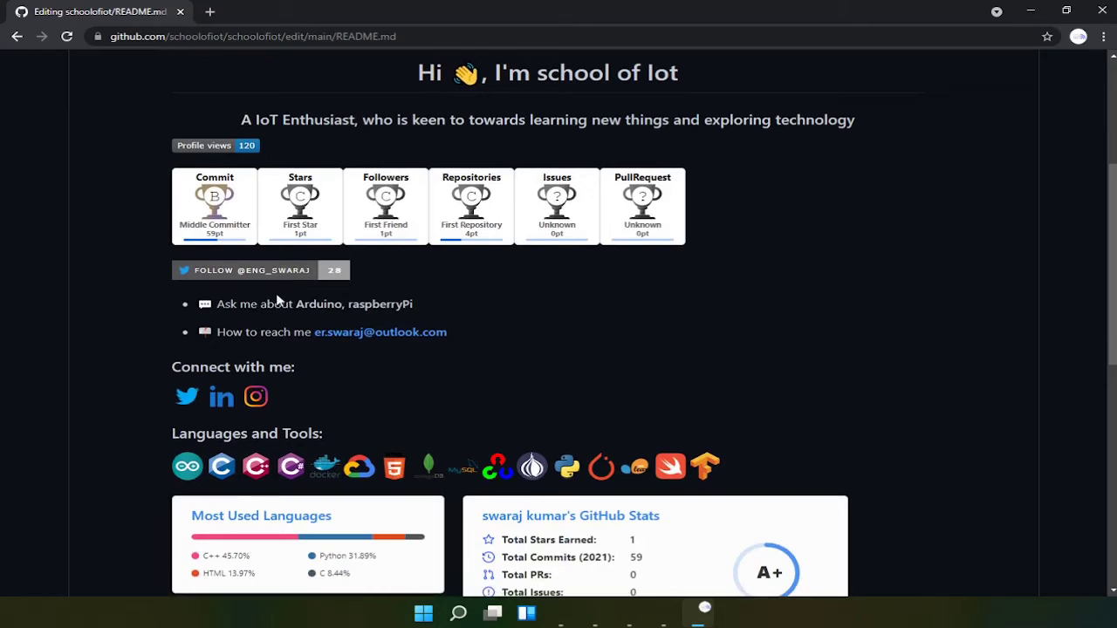
scroll(366, 346, up, 1)
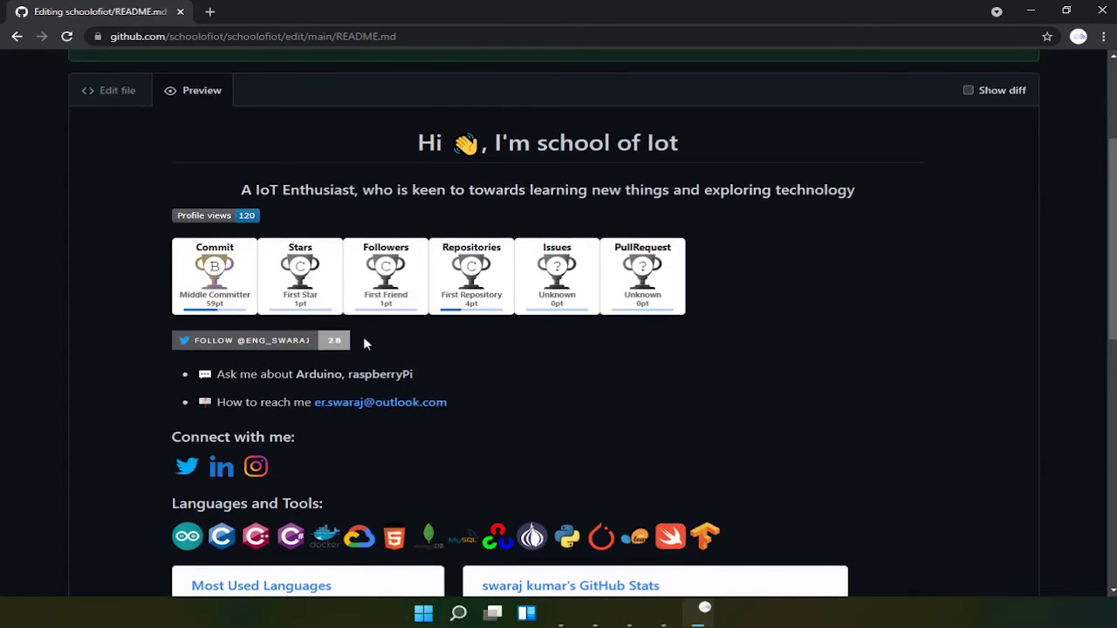
scroll(364, 353, down, 2)
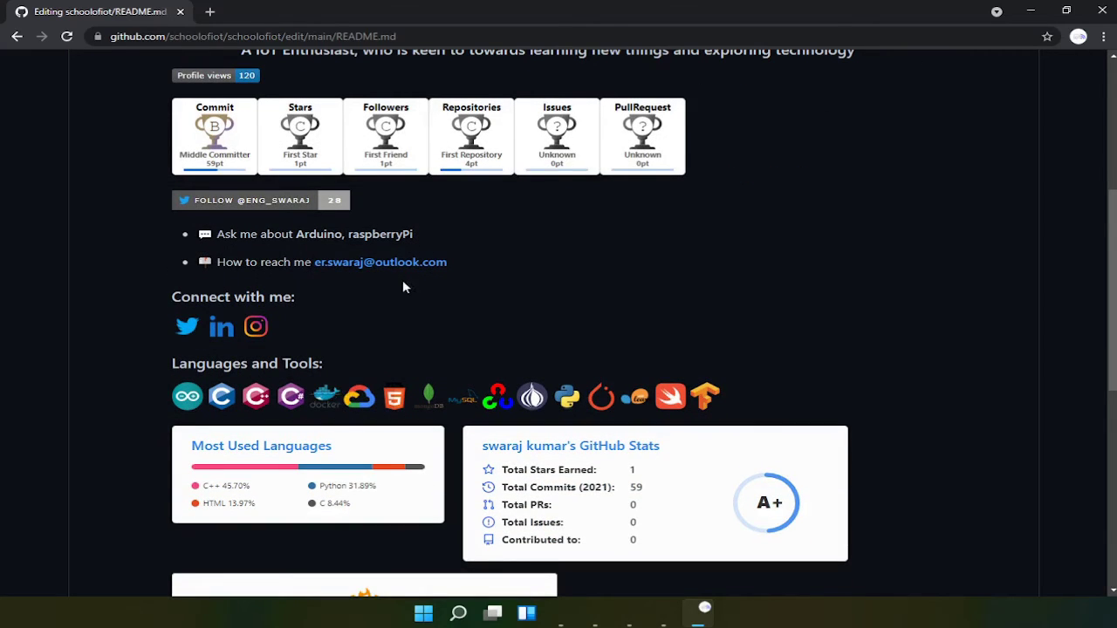
scroll(406, 280, up, 2)
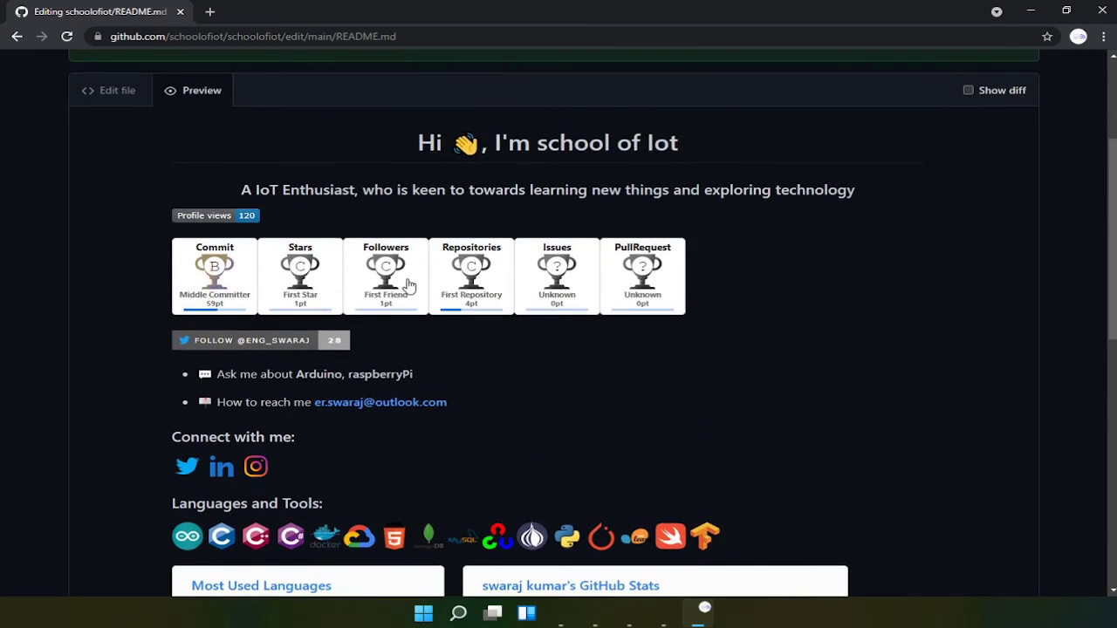
scroll(479, 399, down, 4)
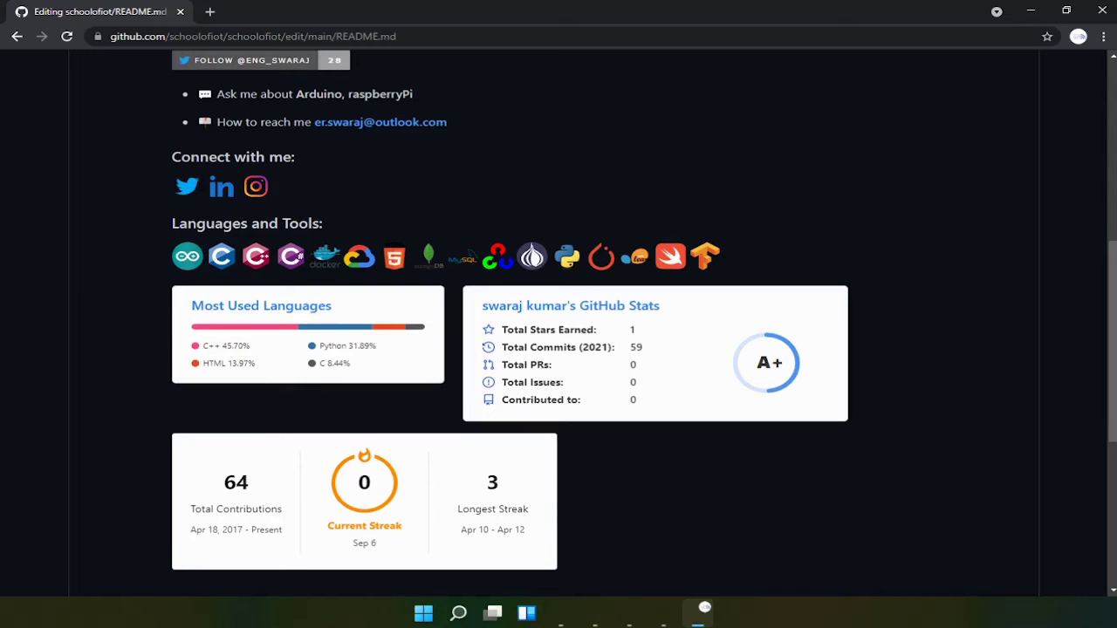
Switch back to the GitHub Profile README Generator and return from the generated markdown to the form's Work fields
key(alt+Tab)
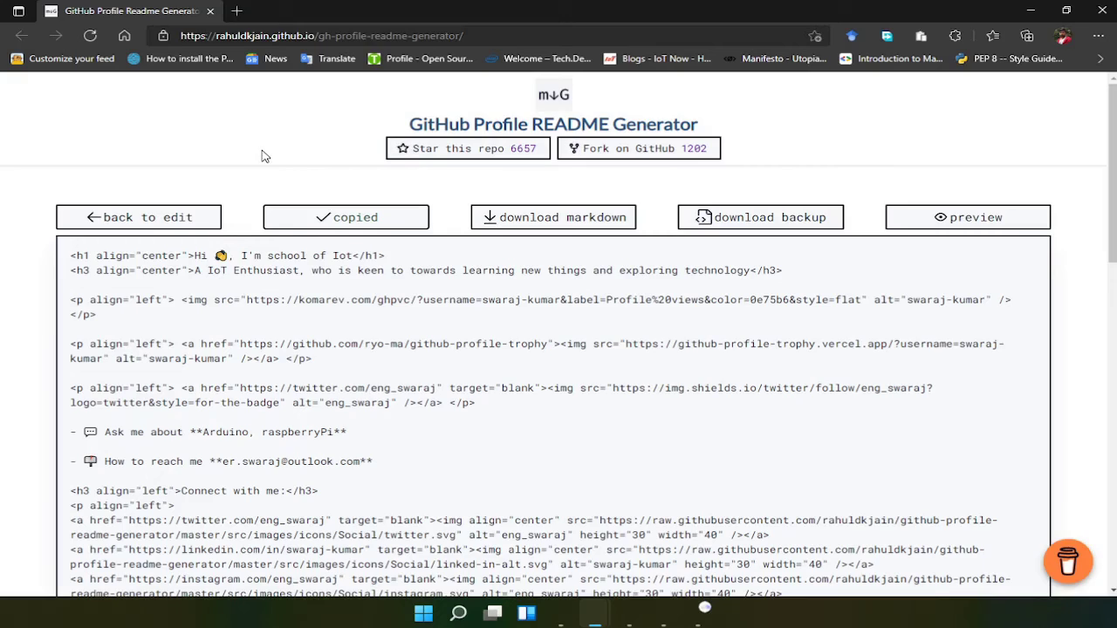
scroll(297, 262, down, 15)
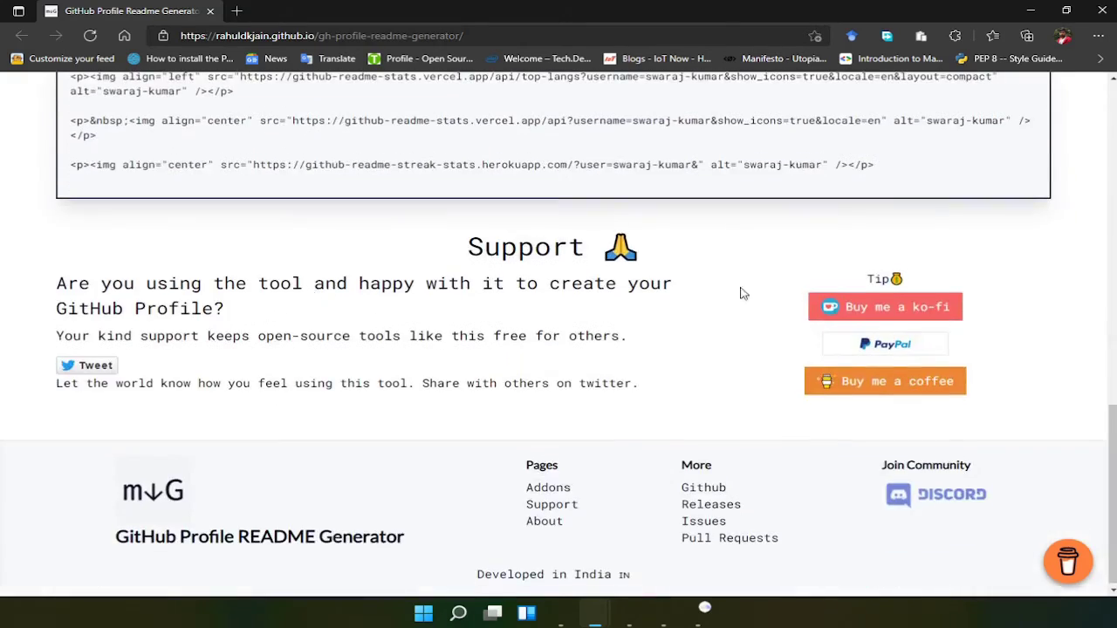
scroll(653, 274, up, 6)
scroll(307, 253, up, 8)
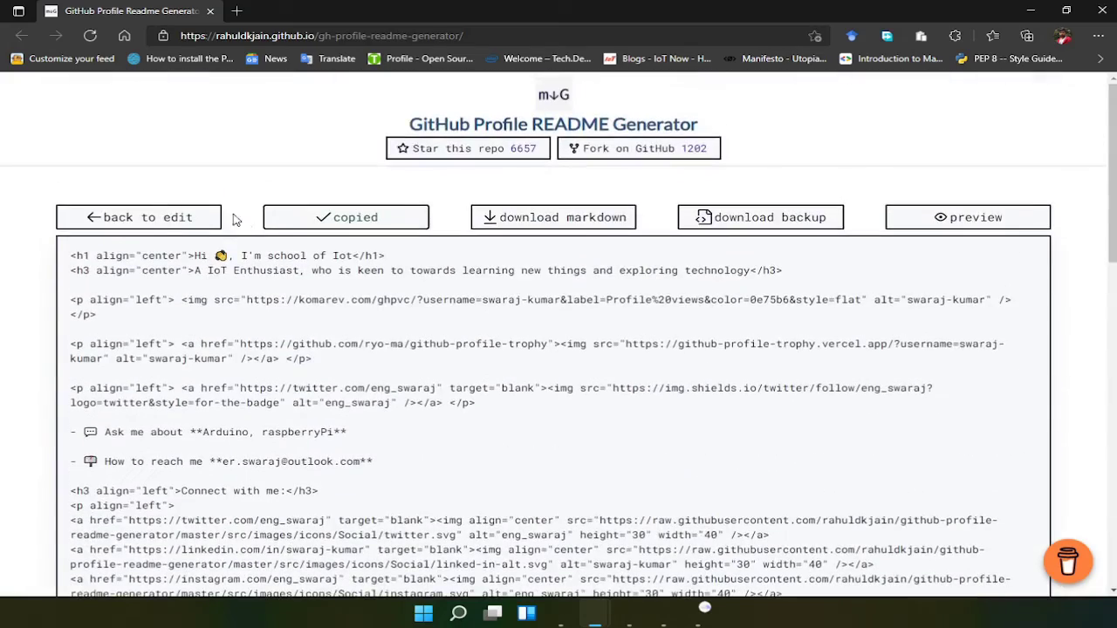
click(127, 219)
scroll(399, 269, down, 3)
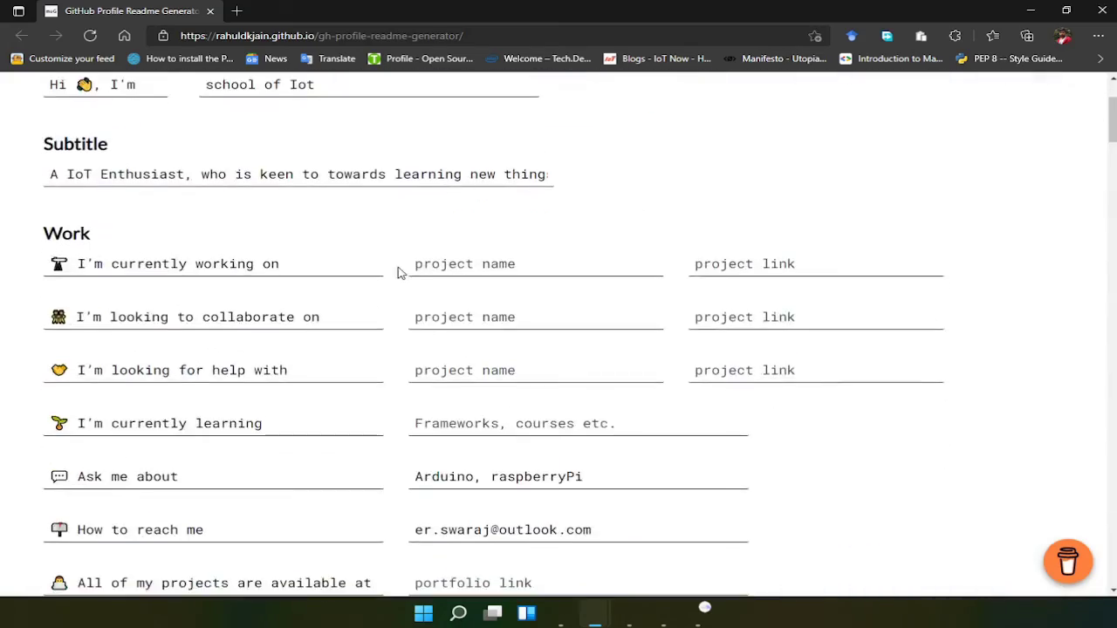
Clear the "Ask me about" and "How to reach me" entries in the form's Work section
drag(601, 410, 392, 399)
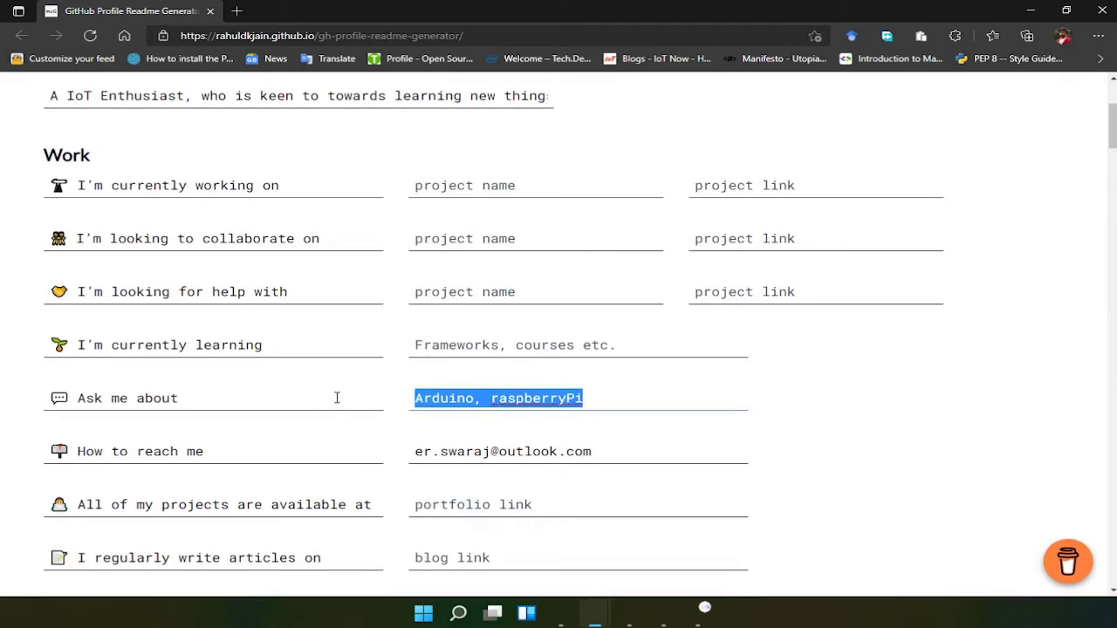
key(BackSpace)
drag(594, 451, 384, 441)
key(BackSpace)
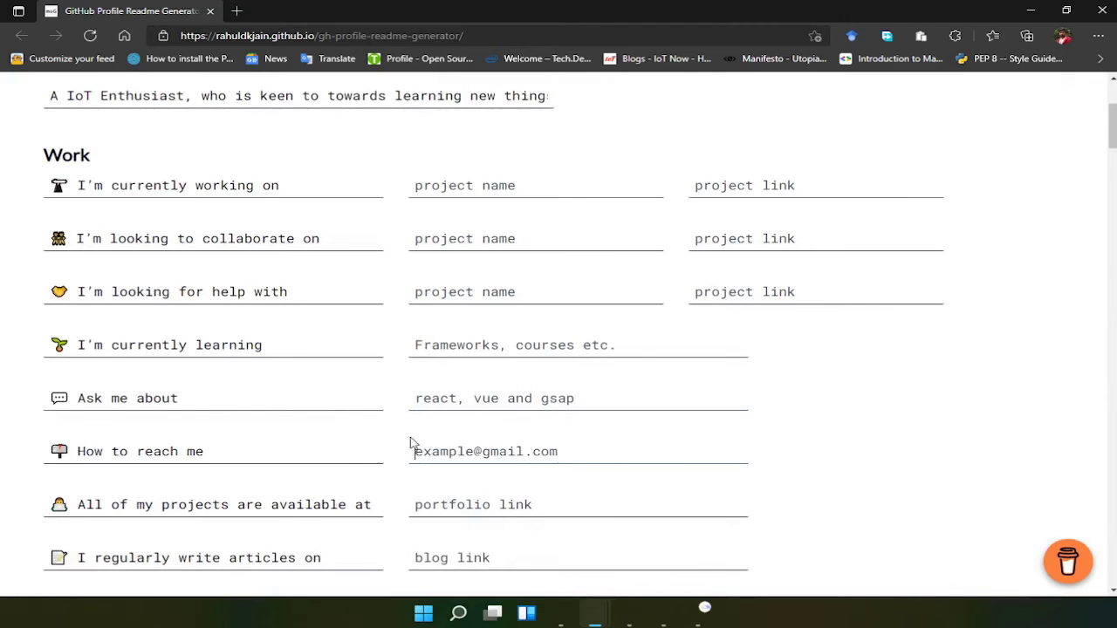
Clear the GitHub, Twitter and Instagram usernames in the form's Social section
scroll(494, 419, up, 3)
scroll(272, 336, down, 9)
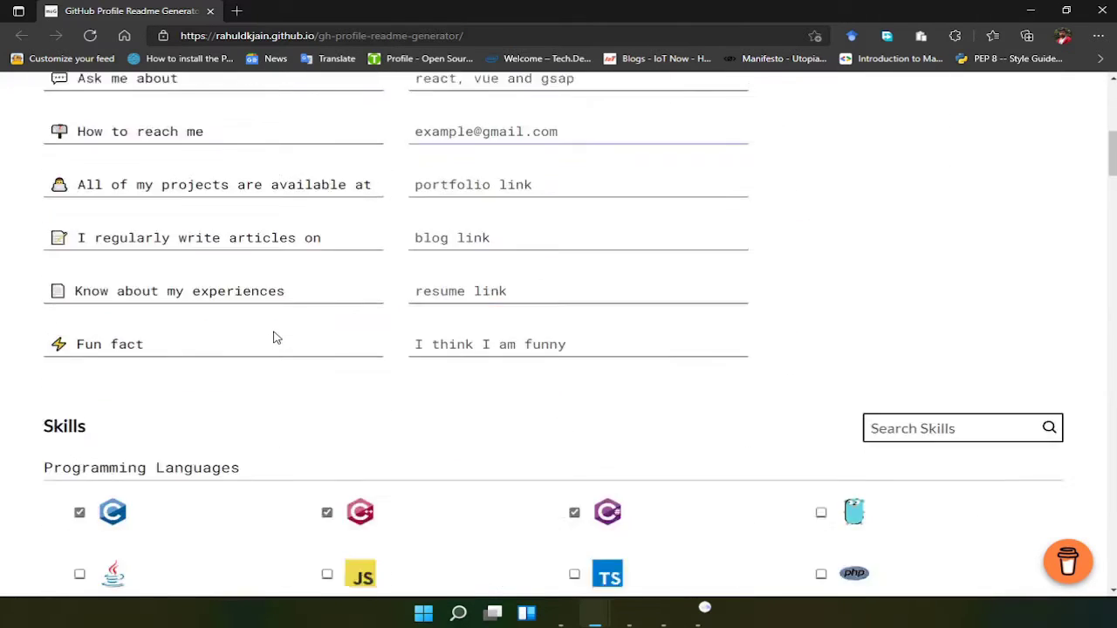
scroll(174, 315, down, 20)
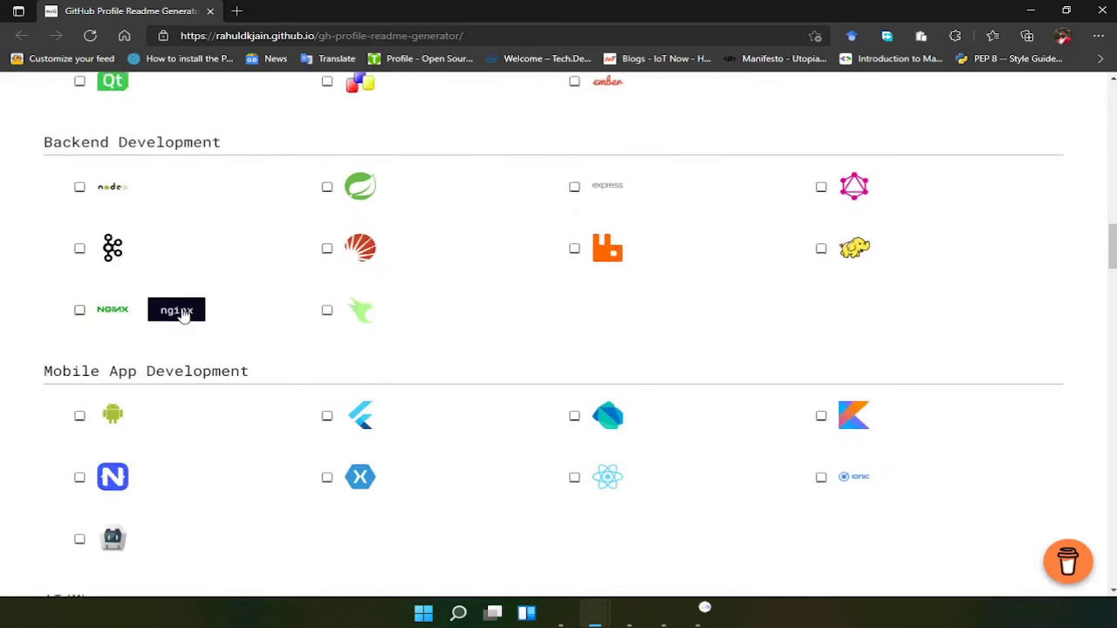
scroll(186, 315, down, 20)
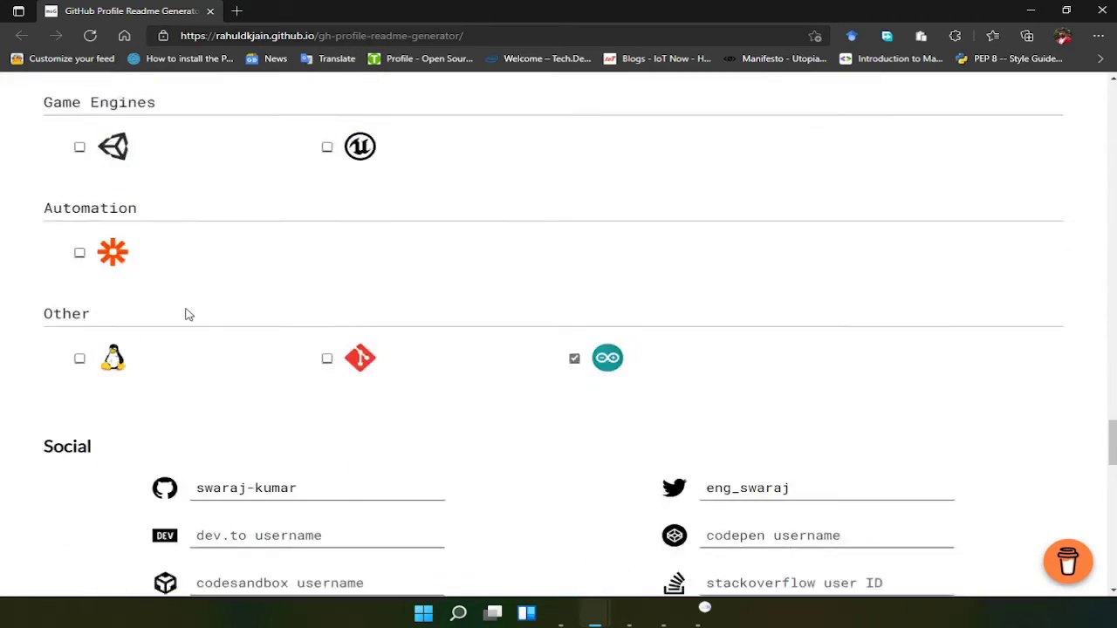
drag(318, 211, 200, 190)
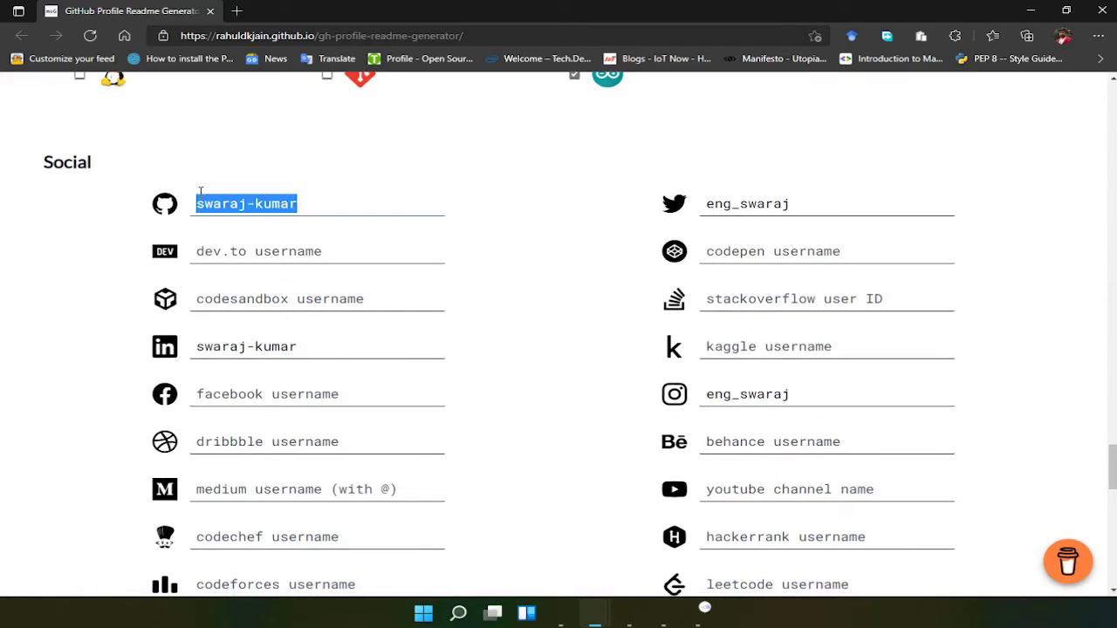
key(BackSpace)
drag(796, 205, 646, 205)
key(BackSpace)
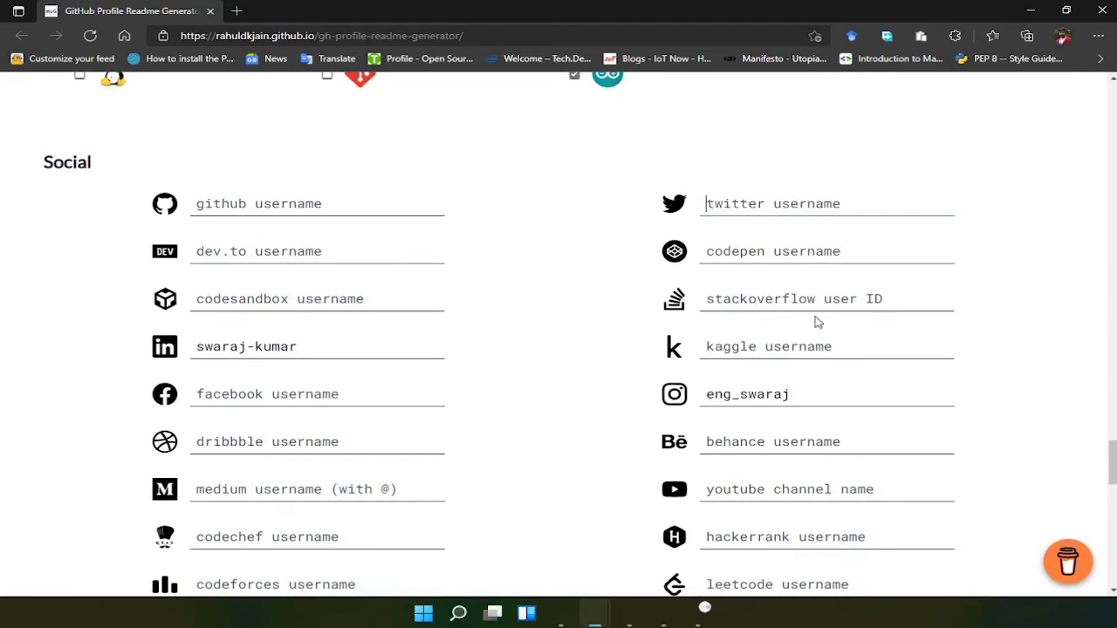
drag(811, 390, 703, 397)
key(BackSpace)
scroll(523, 411, down, 5)
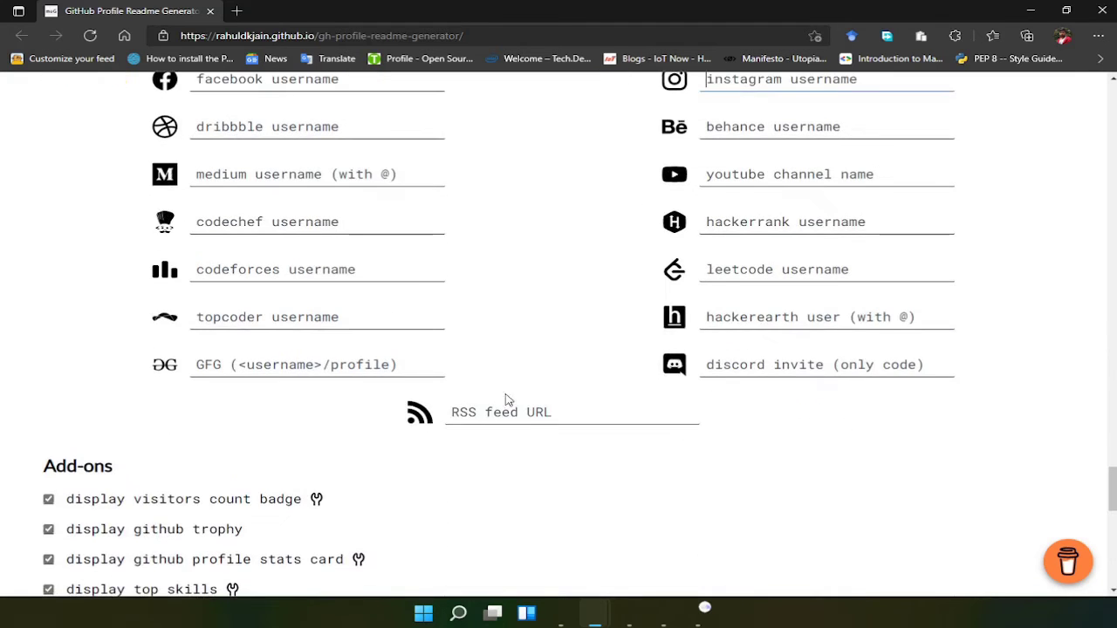
Examine the Add-ons, the username notices and the Config options at the end of the form
scroll(345, 423, down, 4)
scroll(320, 428, down, 2)
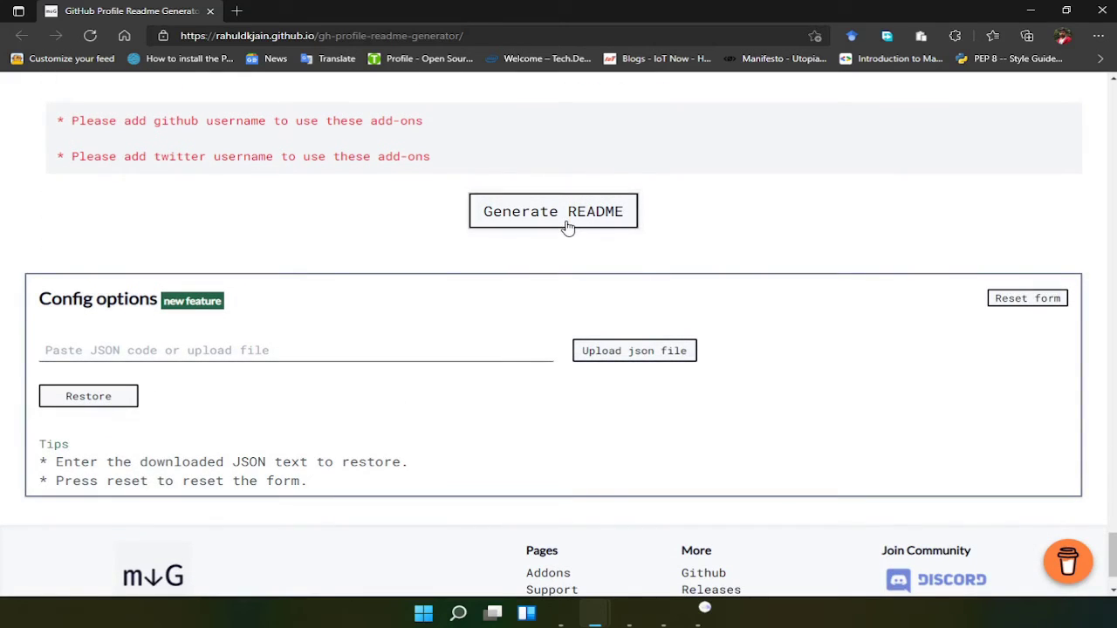
scroll(586, 284, up, 2)
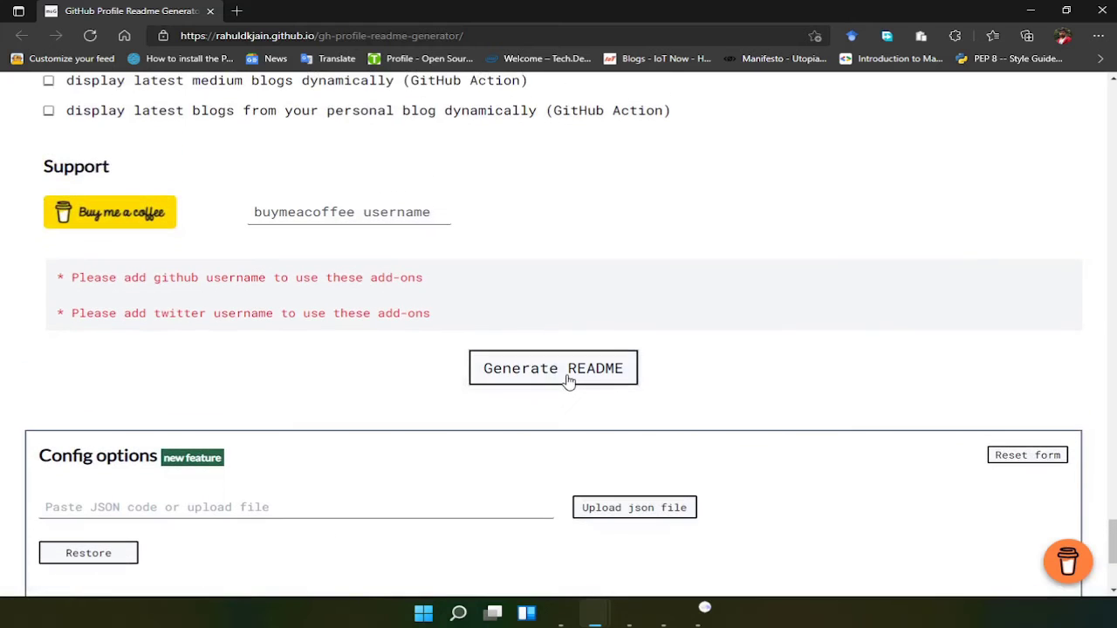
scroll(566, 381, up, 2)
scroll(565, 376, down, 5)
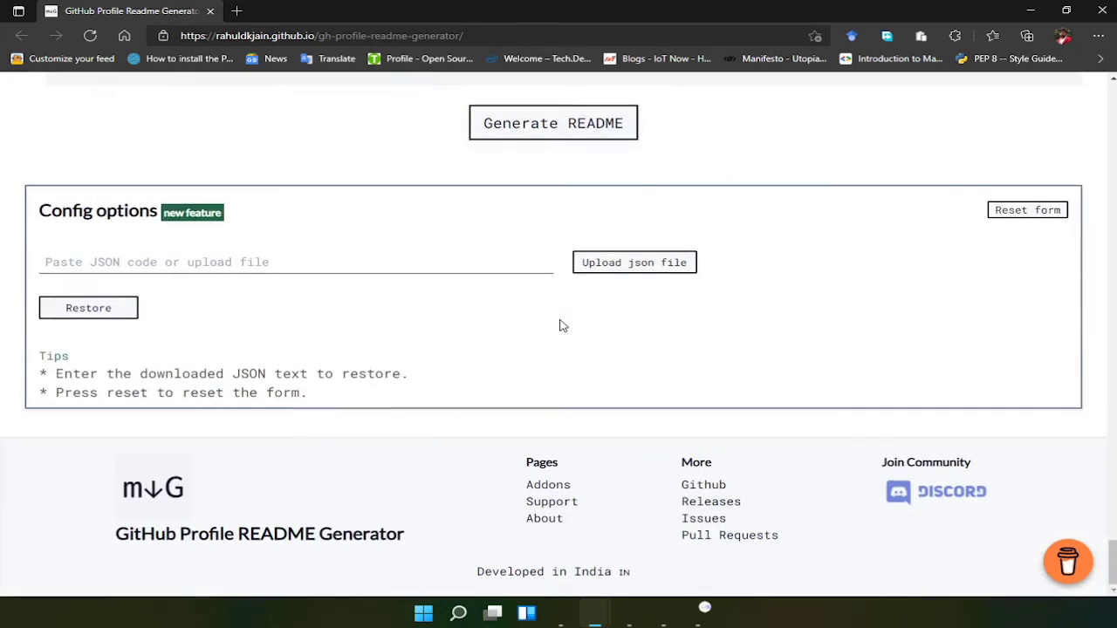
scroll(562, 326, up, 1)
scroll(563, 325, up, 4)
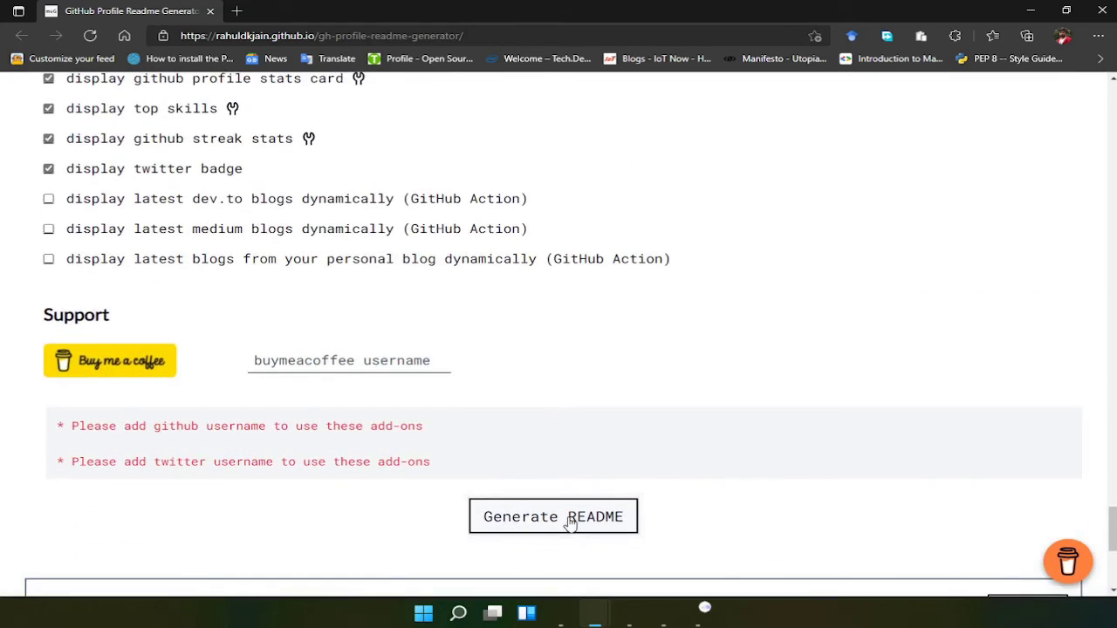
click(89, 34)
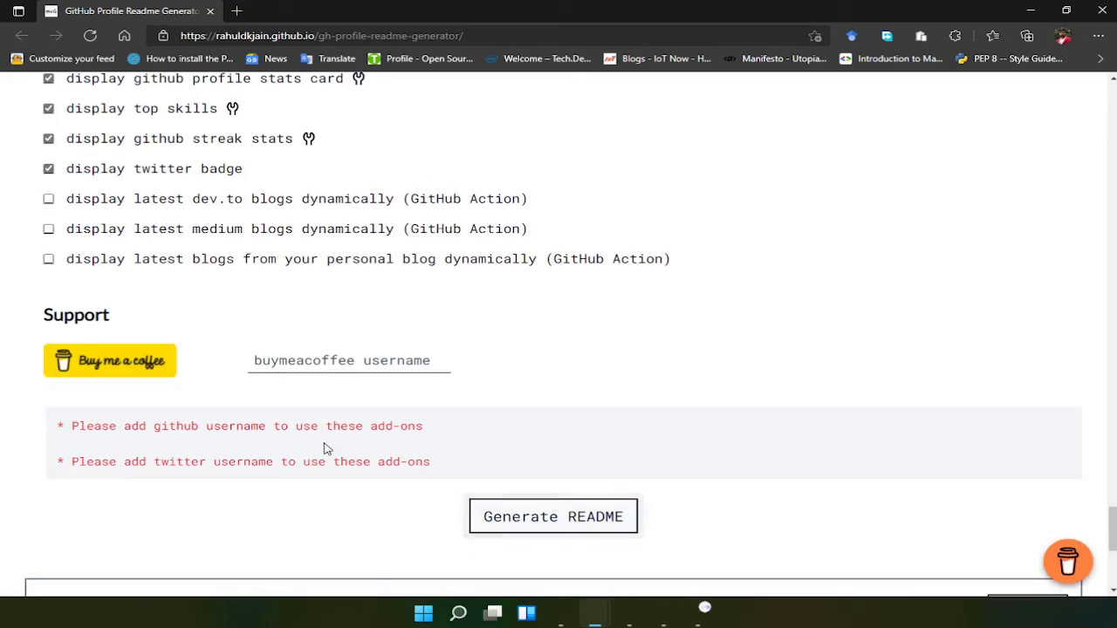
Enter schoolofiot as the GitHub username in the Social section
scroll(410, 458, up, 9)
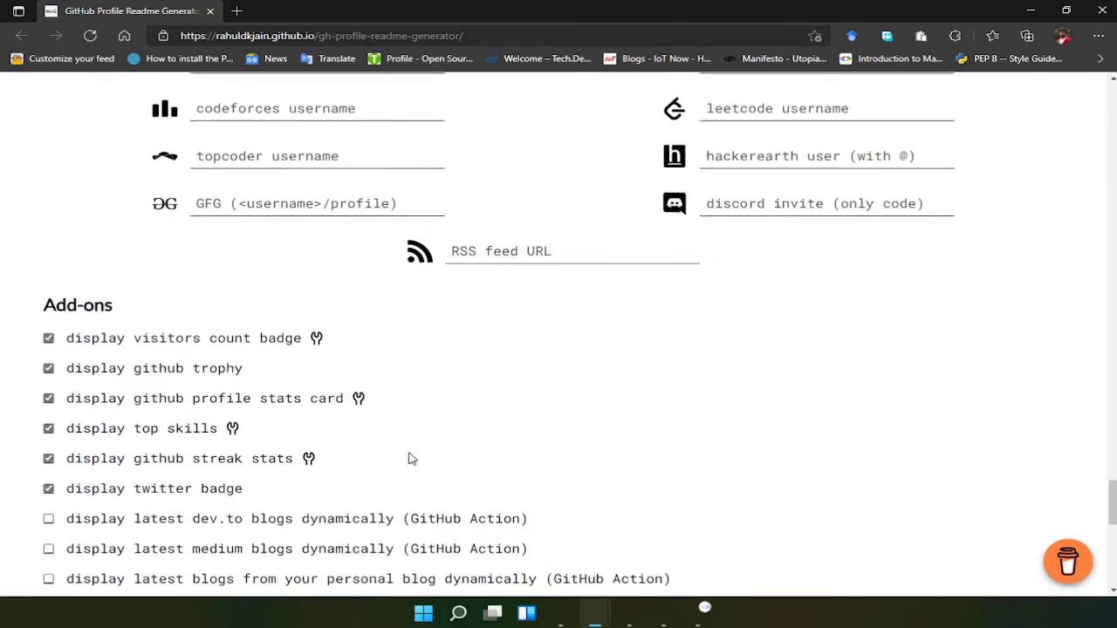
scroll(281, 436, up, 4)
scroll(250, 349, down, 2)
click(247, 345)
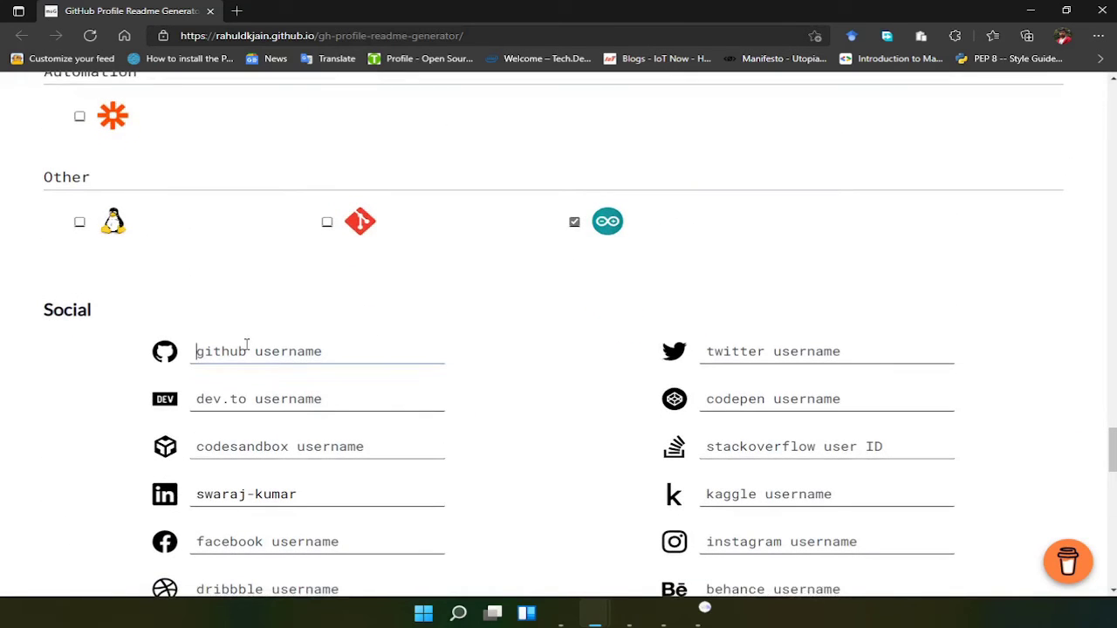
text(schoolofiot)
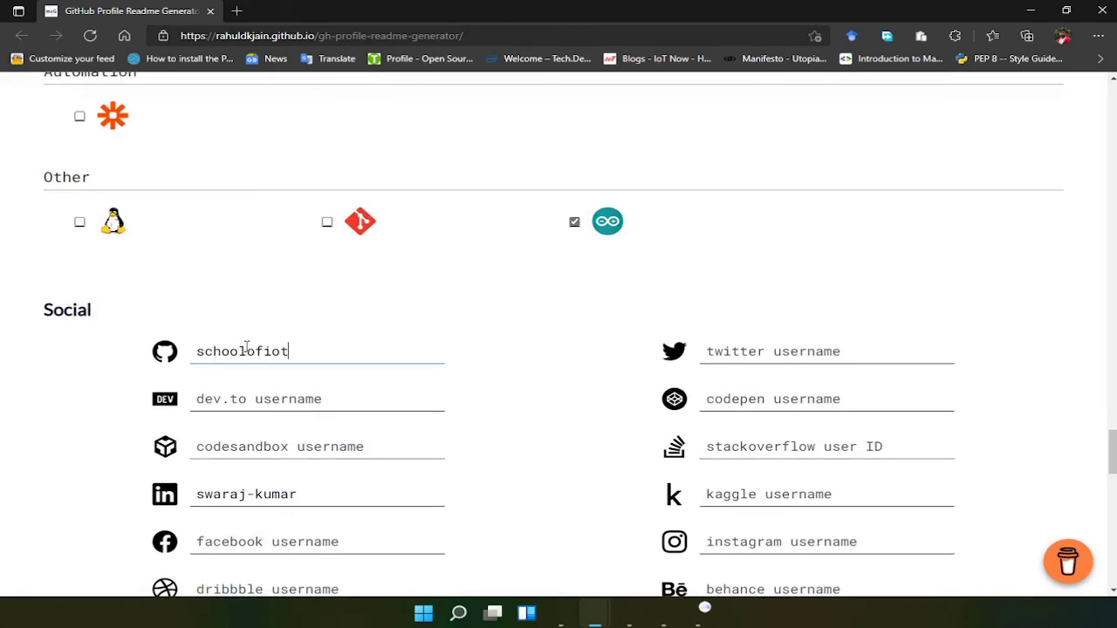
Generate the README from the edited form and copy its markdown
scroll(563, 433, down, 15)
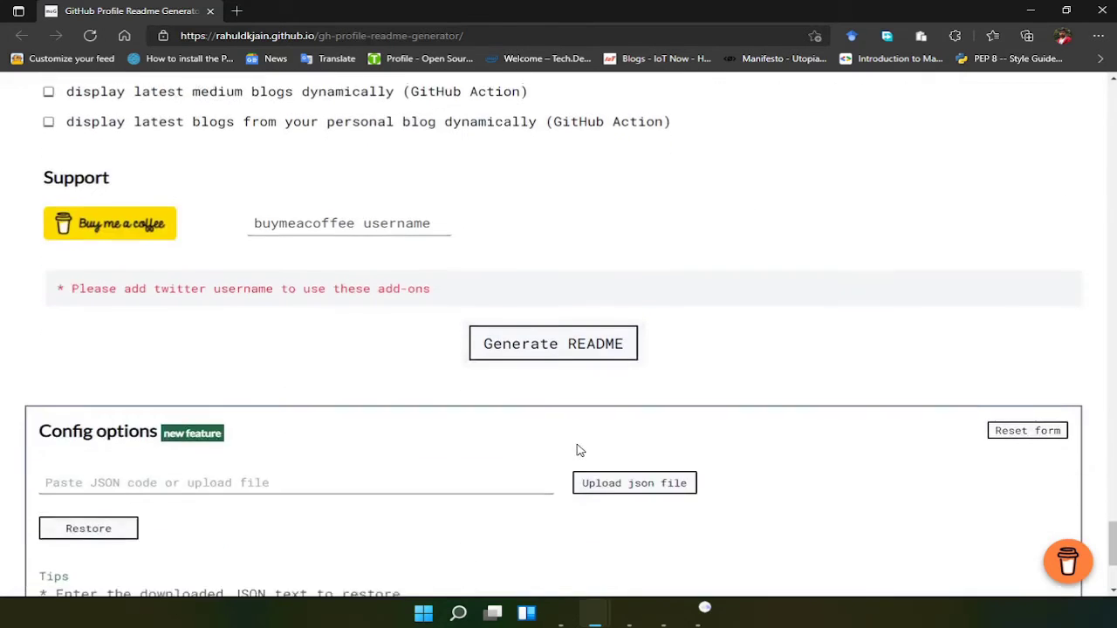
click(588, 323)
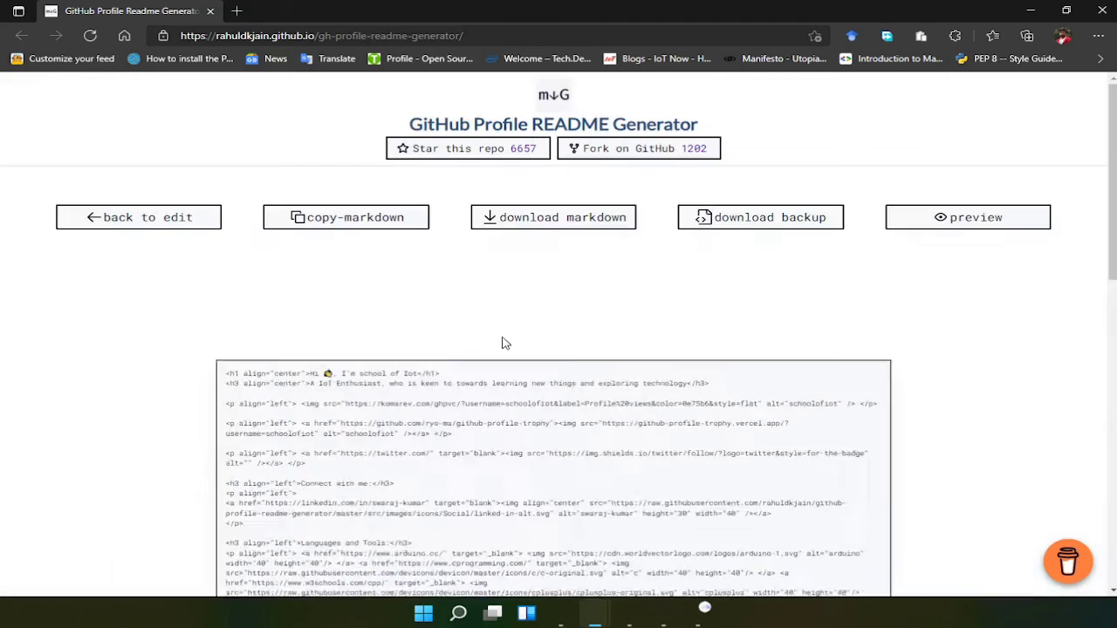
click(366, 219)
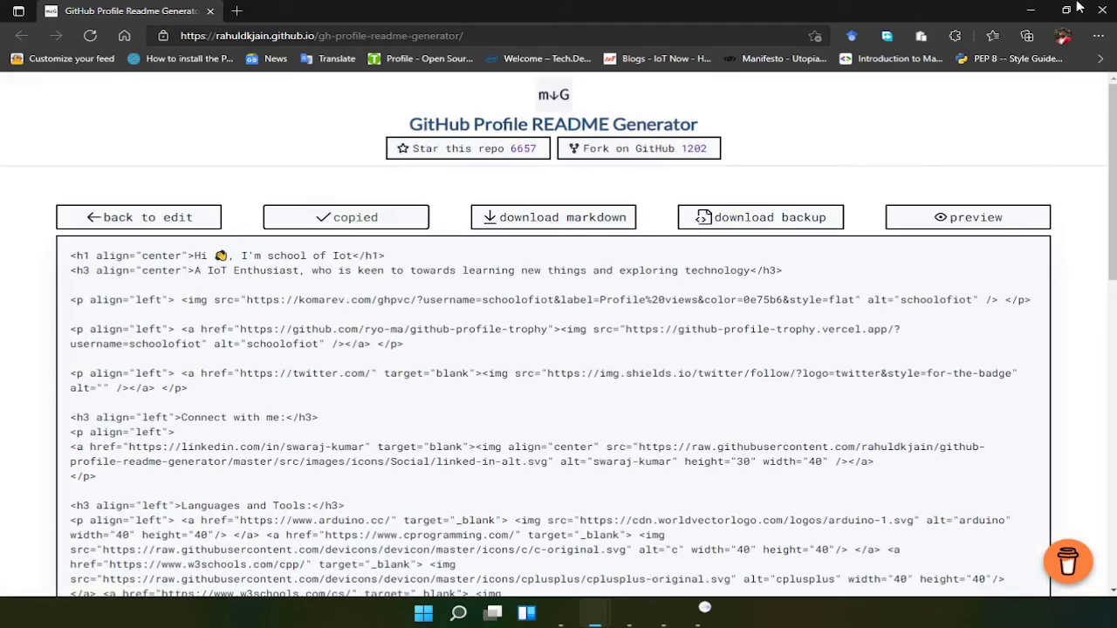
Switch to the GitHub README.md editor, return to editing the file and replace all its text with the newly copied markdown
click(1034, 15)
scroll(292, 209, up, 5)
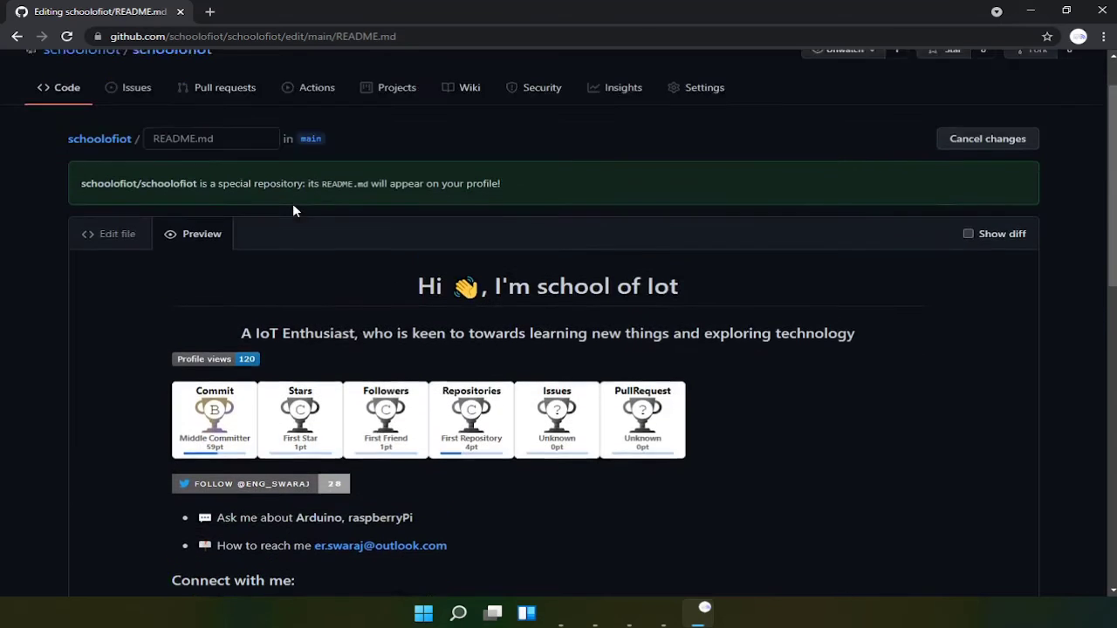
click(117, 300)
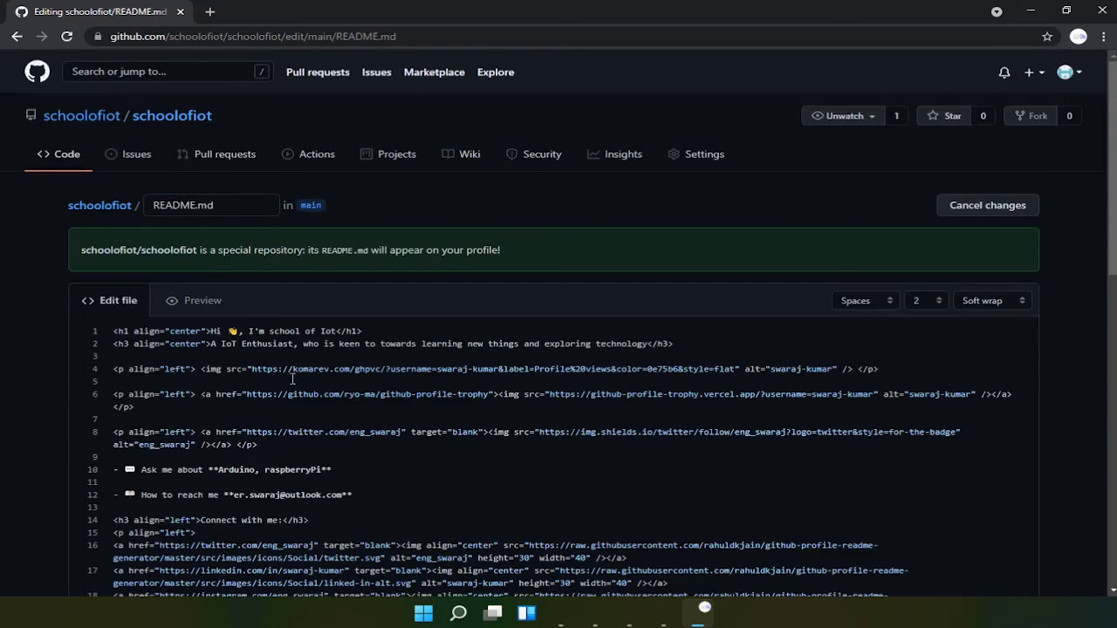
key(ctrl+a)
key(ctrl+v)
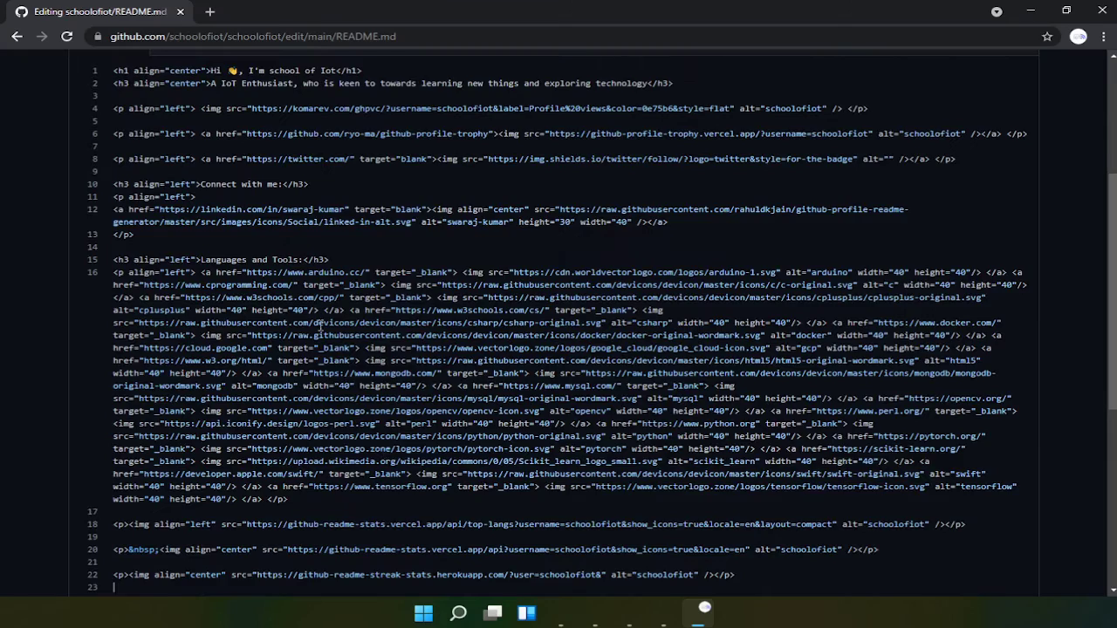
Preview the updated README.md and examine its heading, trophies, contact links, tool icons and stats cards
scroll(309, 311, up, 5)
click(194, 306)
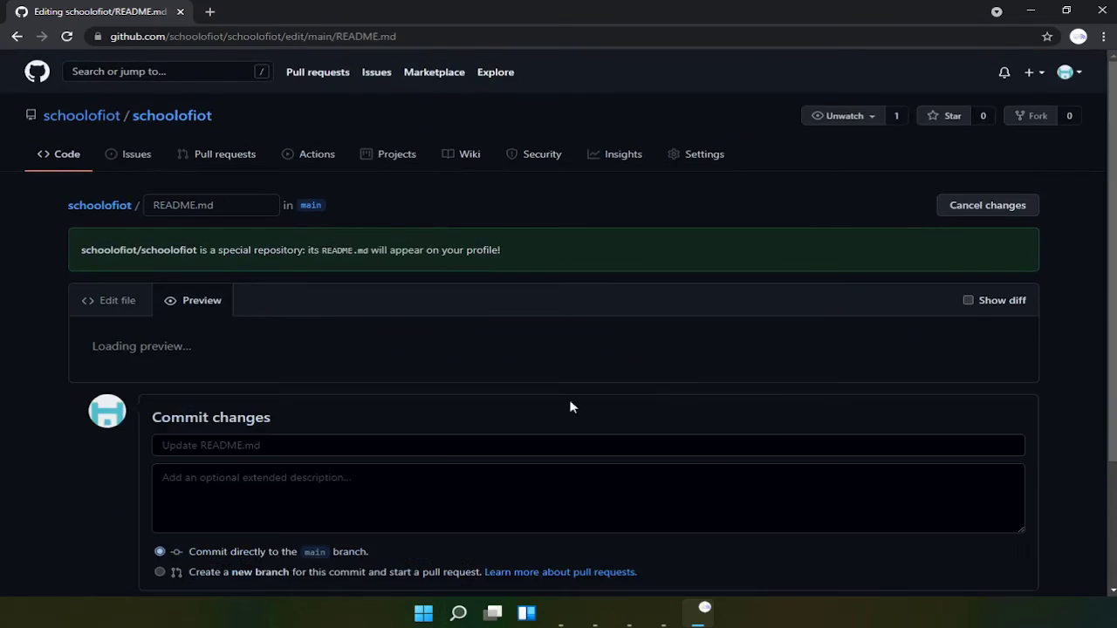
scroll(558, 402, down, 3)
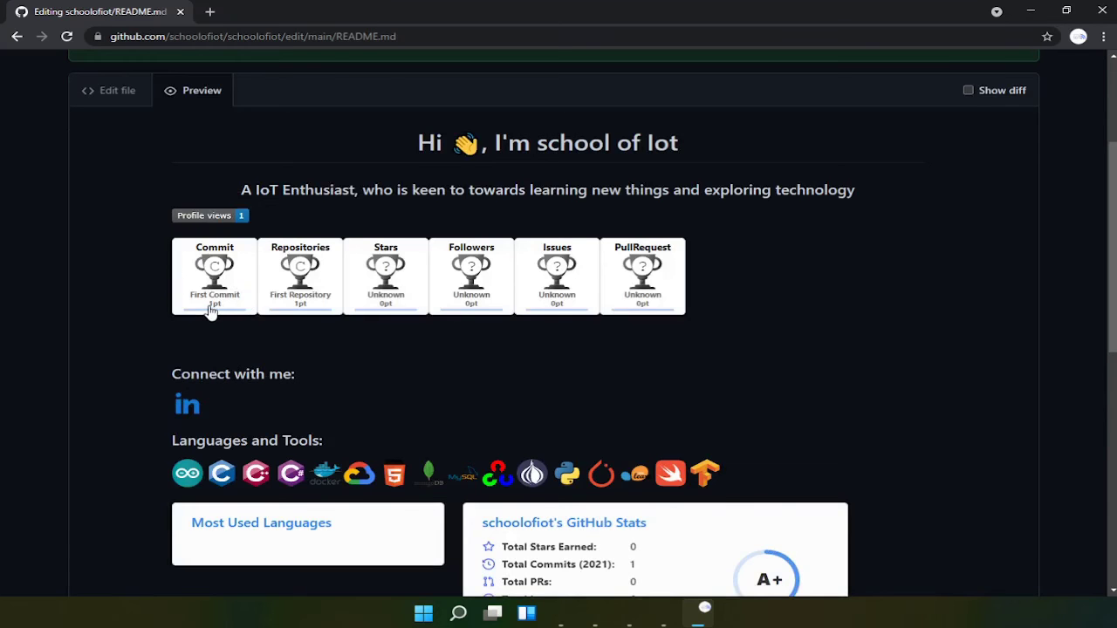
scroll(212, 311, down, 2)
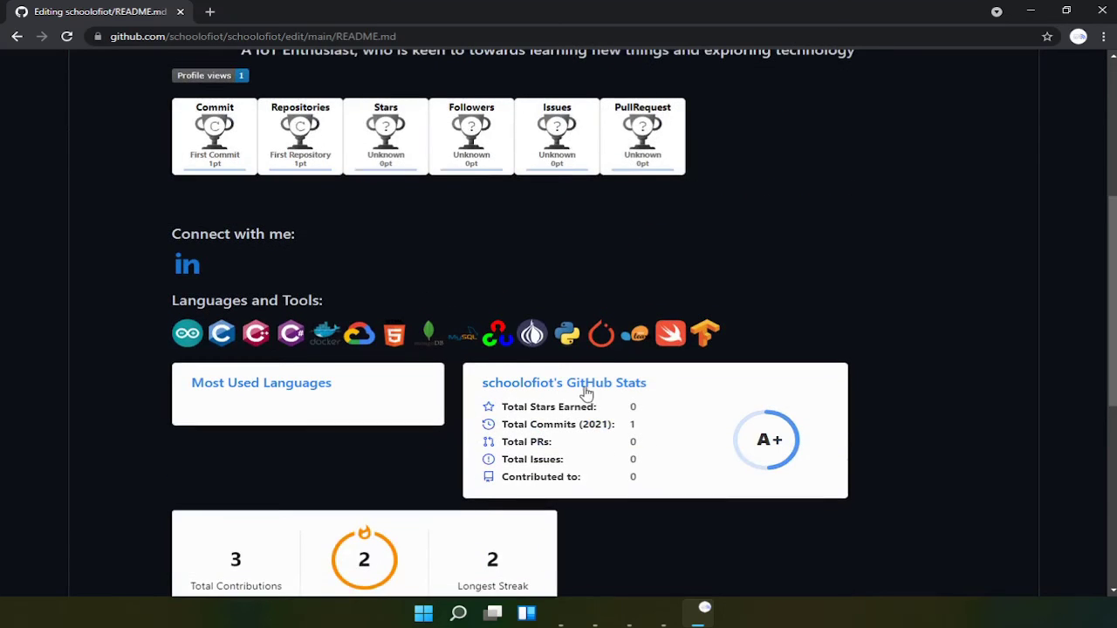
scroll(586, 392, down, 2)
scroll(591, 392, up, 3)
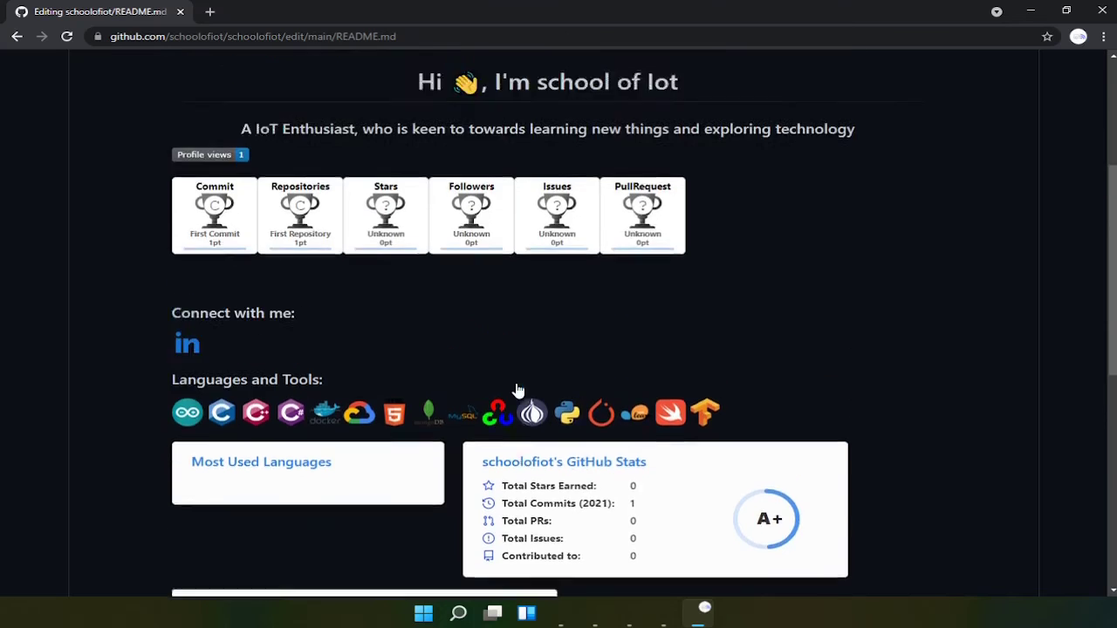
scroll(517, 390, up, 2)
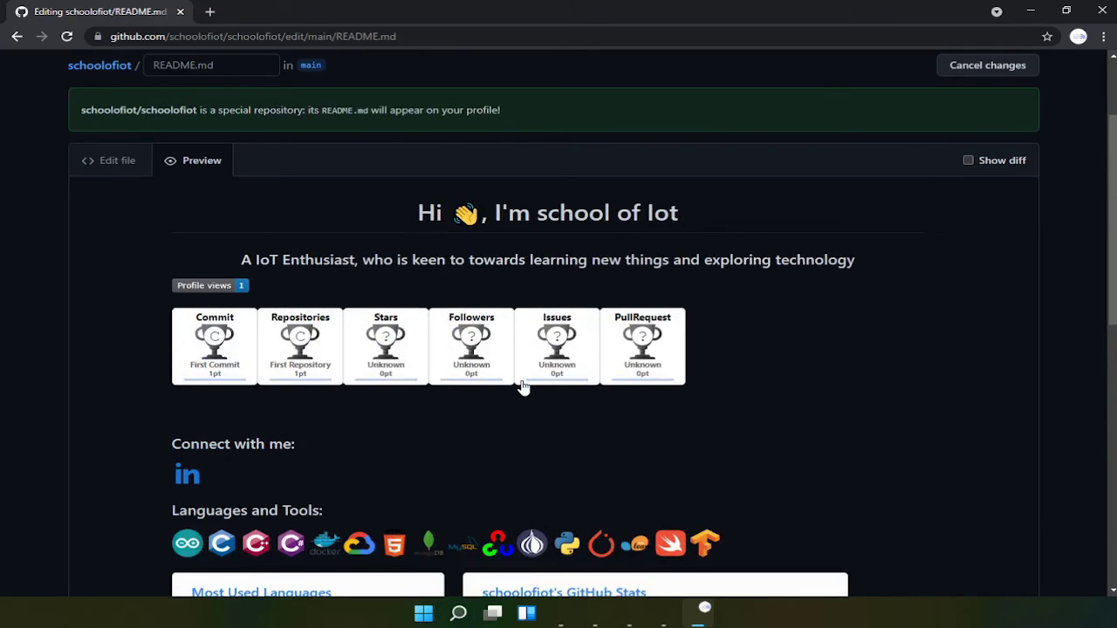
Commit the README.md changes directly to the main branch
scroll(446, 449, down, 7)
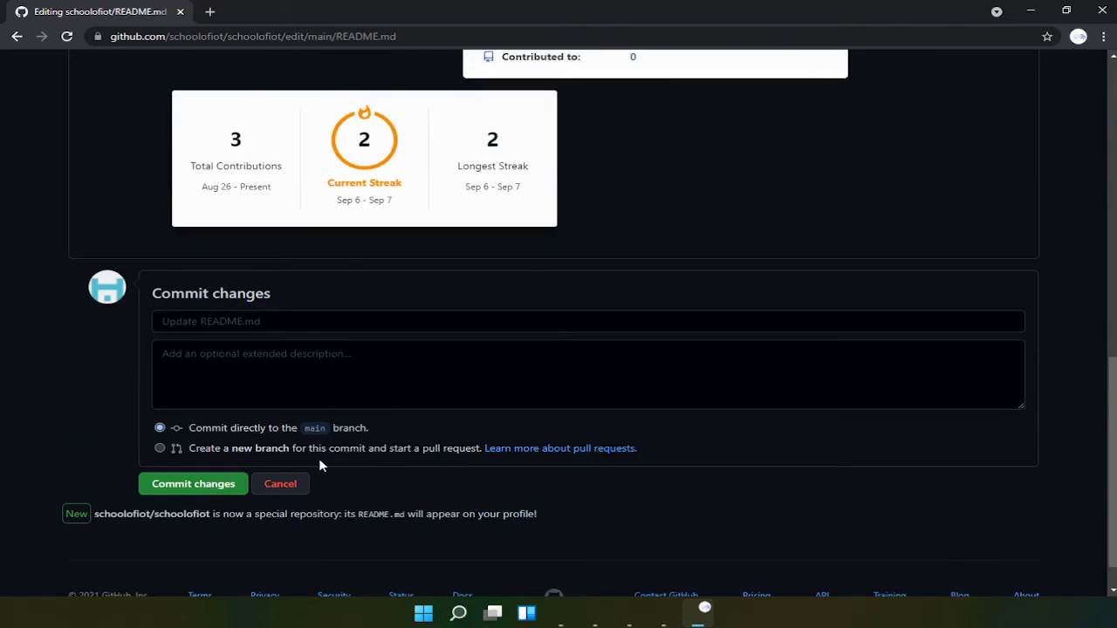
click(213, 496)
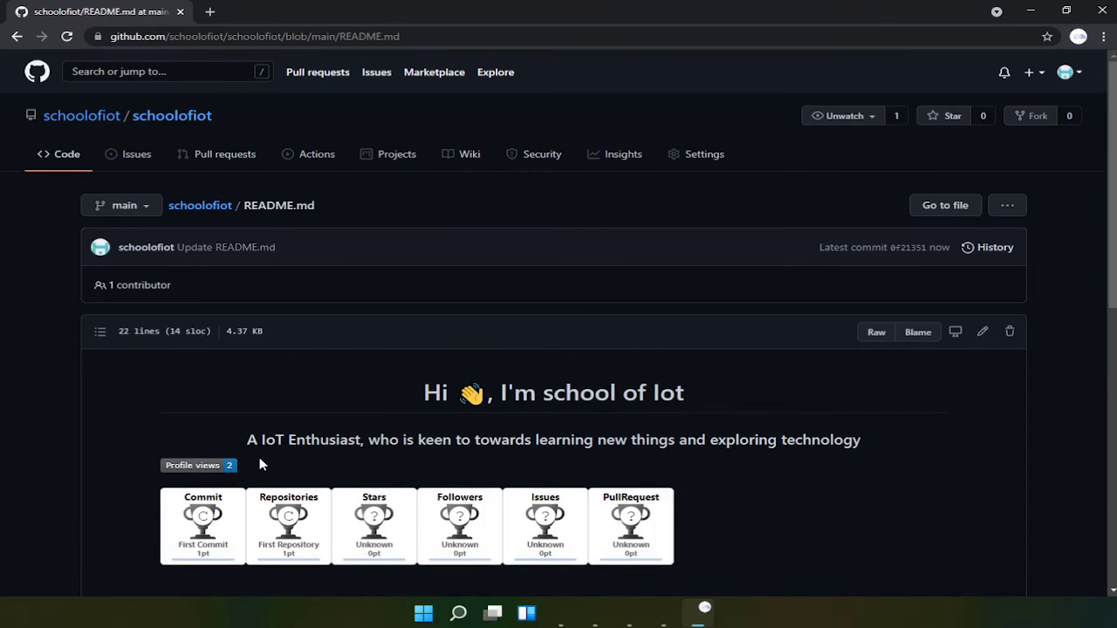
scroll(260, 464, down, 1)
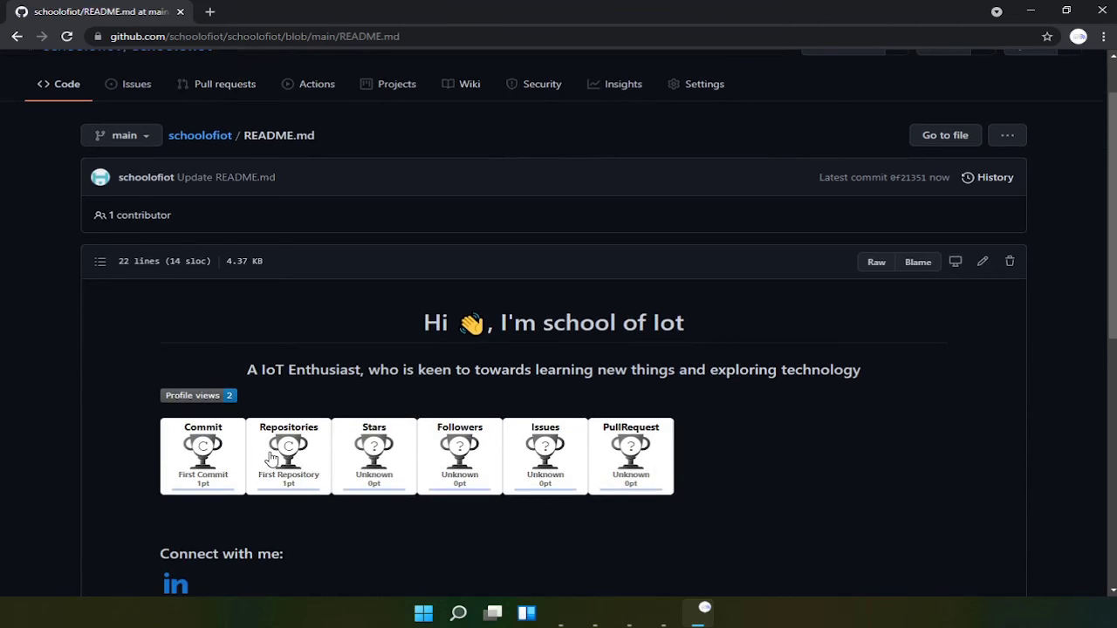
scroll(270, 458, up, 1)
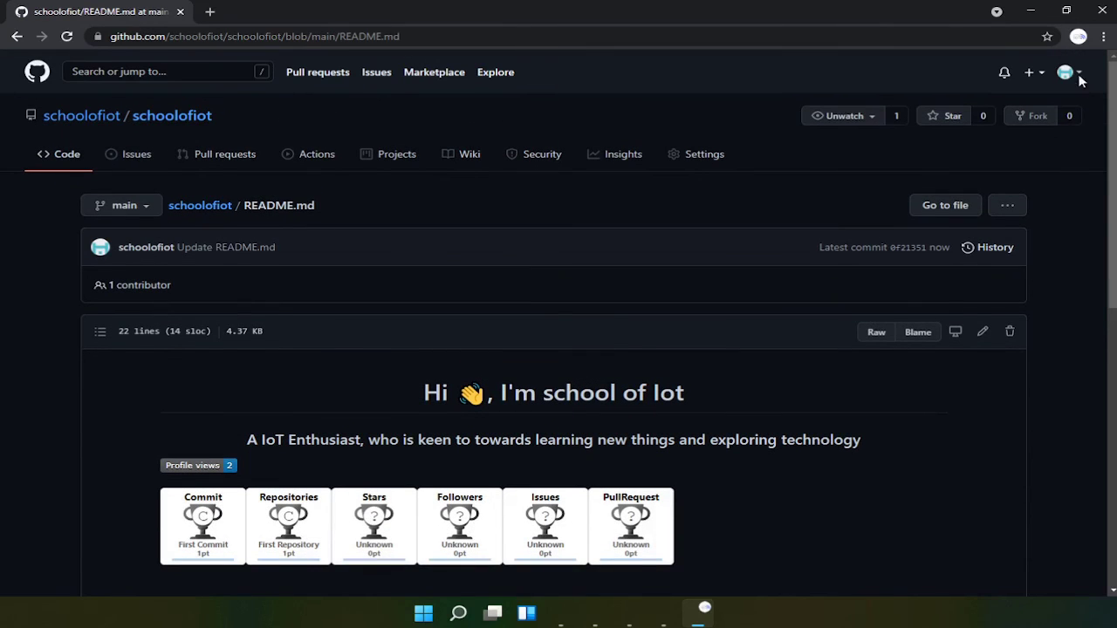
Open the account's GitHub profile page, check the README shown in its overview and minimize the browser window
click(1079, 77)
click(987, 176)
scroll(502, 396, down, 1)
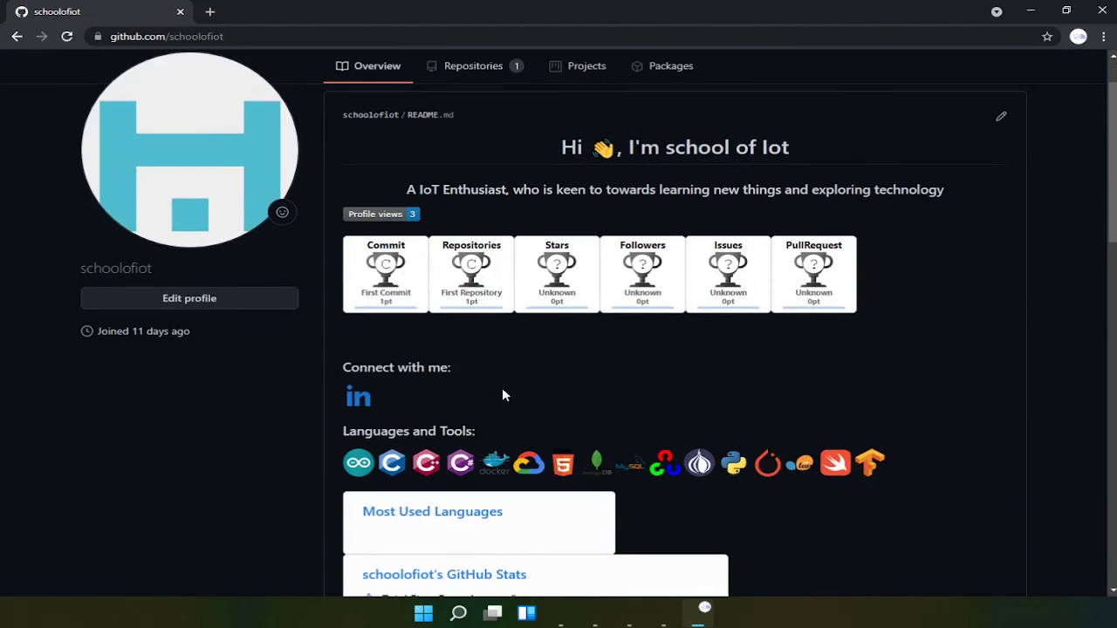
scroll(503, 394, up, 1)
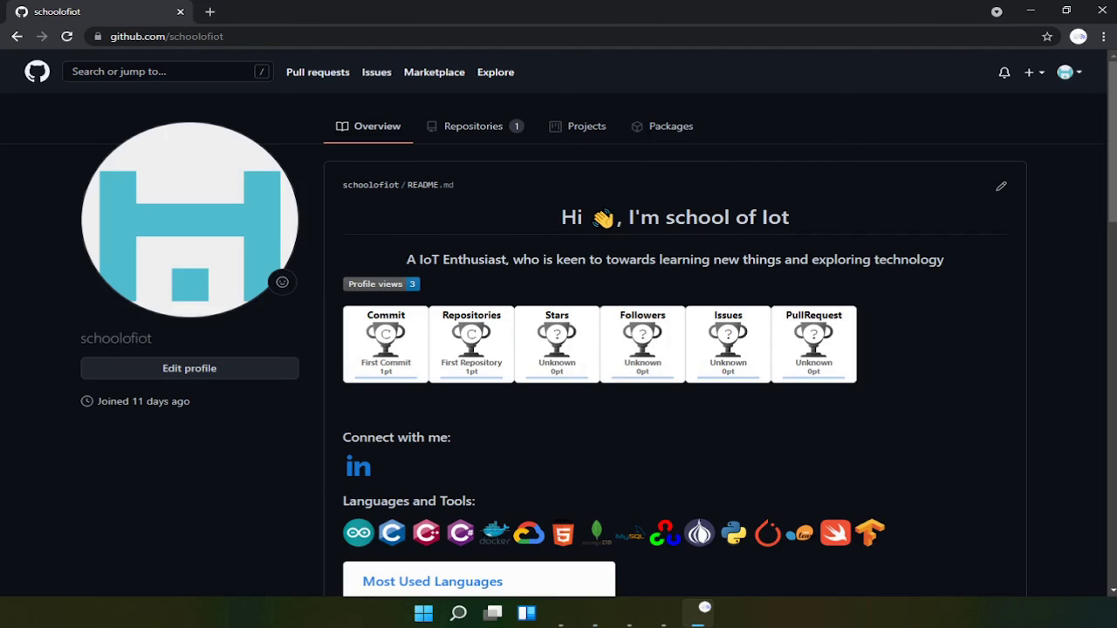
click(703, 610)
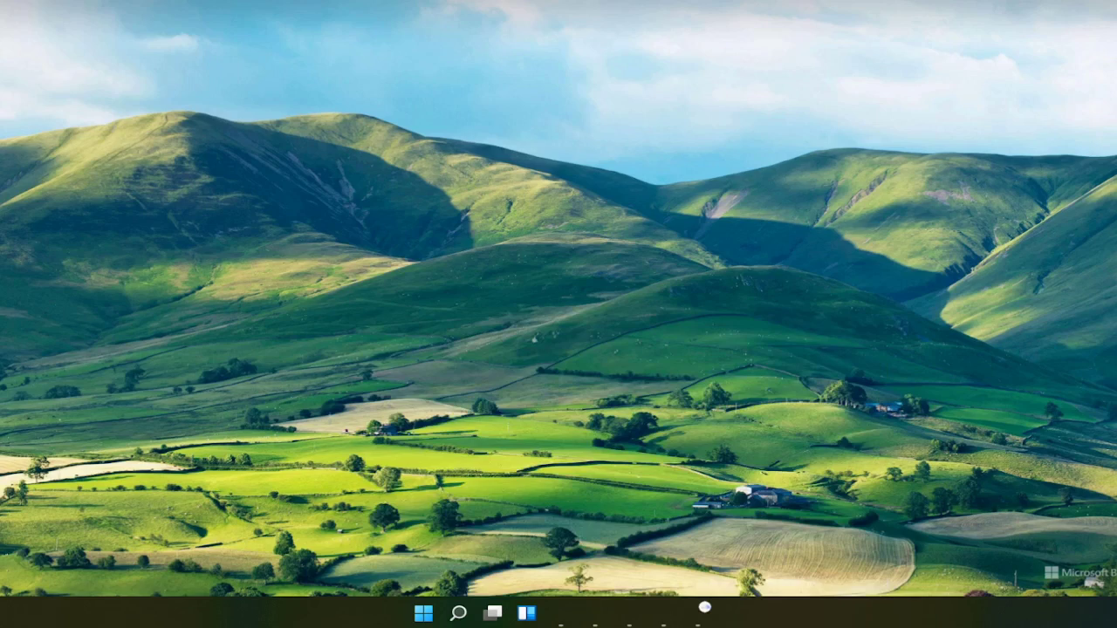